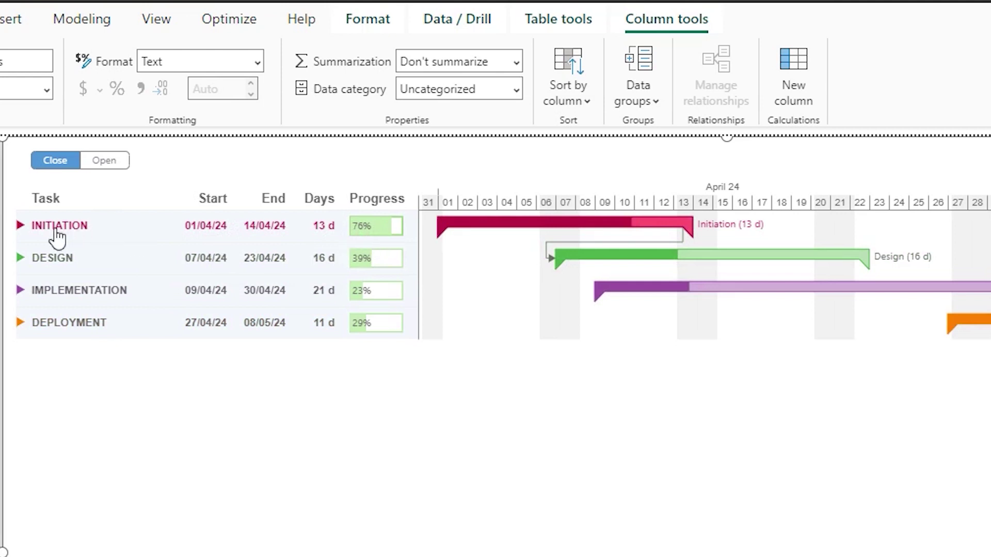
Expand the Initiation, Design, Implementation and Deployment phases in the Gantt chart to show their child tasks
{"action": "left_click", "coordinate": [27, 227]}
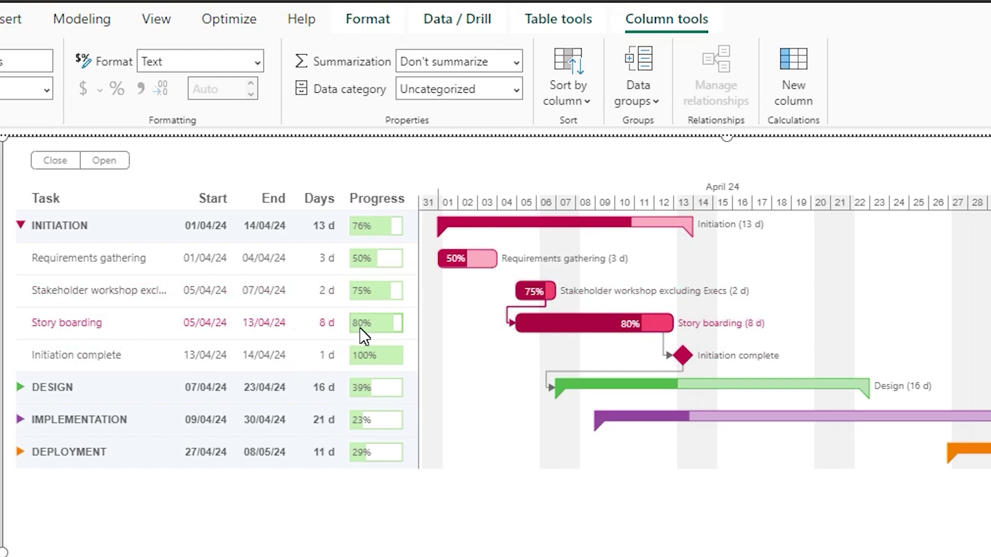
{"action": "left_click", "coordinate": [22, 388]}
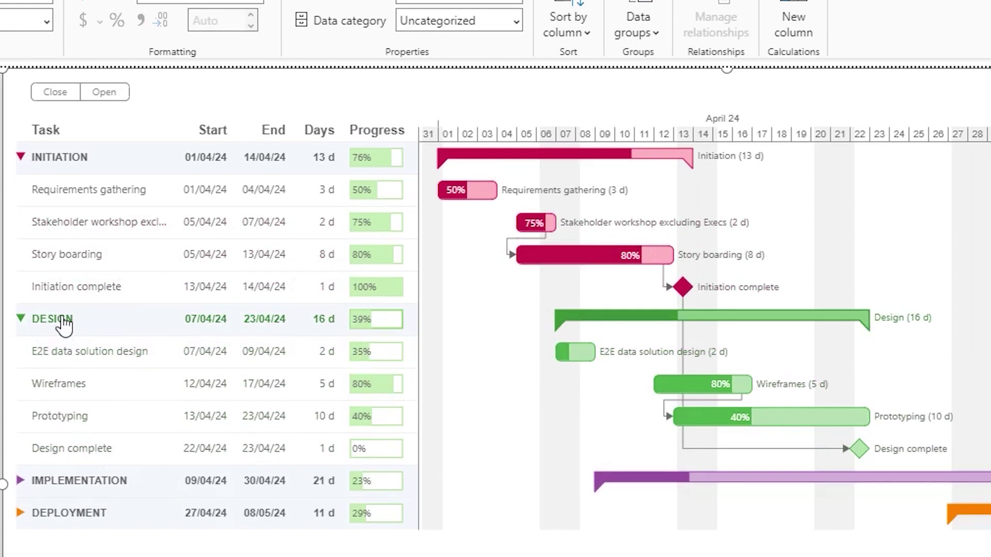
{"action": "left_click", "coordinate": [37, 548]}
{"action": "left_click", "coordinate": [16, 517]}
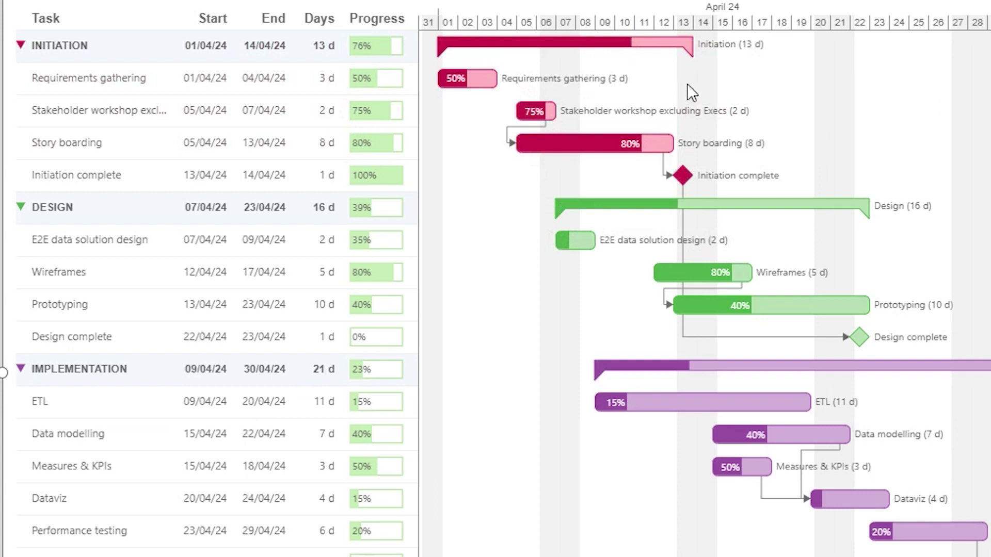
Examine the phase and task details of the Initiation, Requirements gathering and Story boarding bars in the chart
{"action": "mouse_move", "coordinate": [516, 48]}
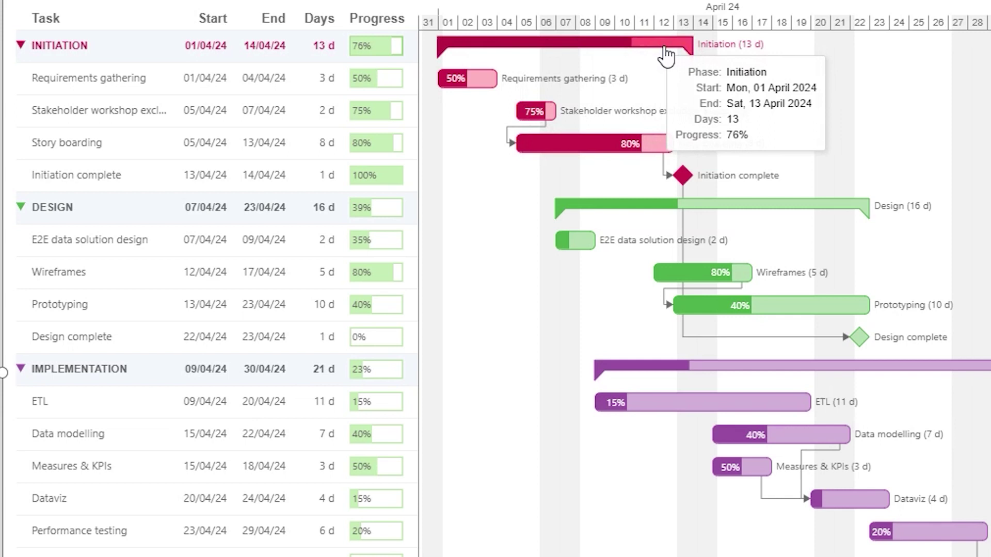
{"action": "mouse_move", "coordinate": [623, 157]}
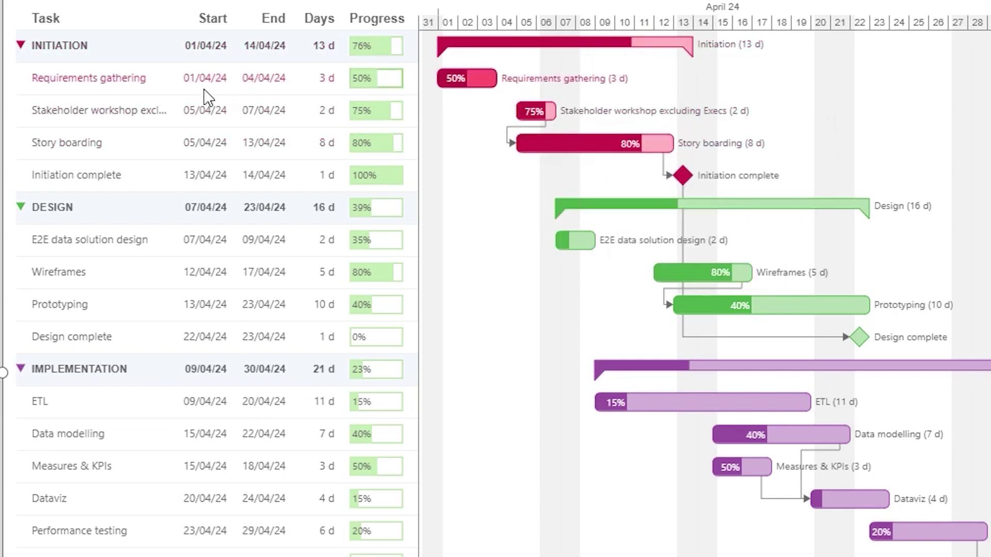
{"action": "mouse_move", "coordinate": [466, 95]}
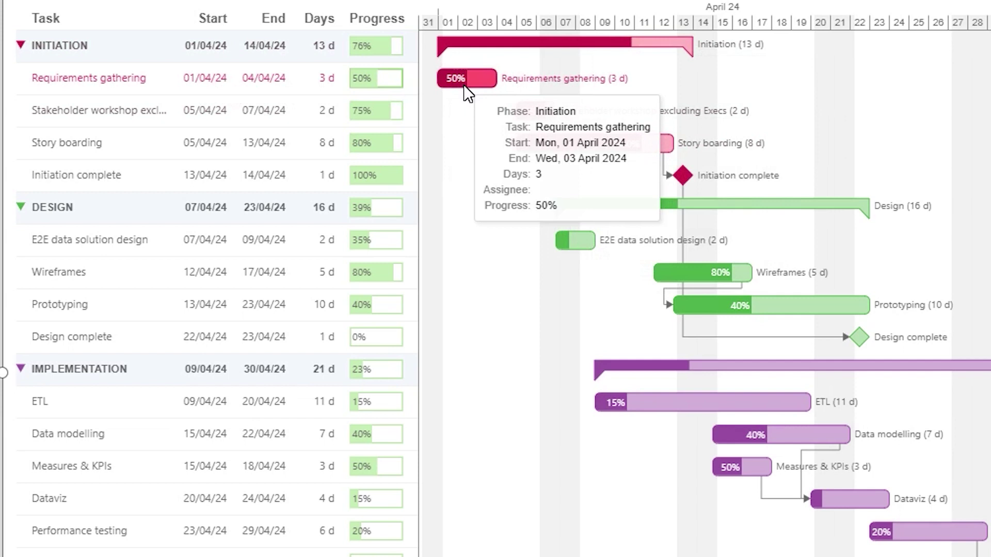
{"action": "mouse_move", "coordinate": [740, 283]}
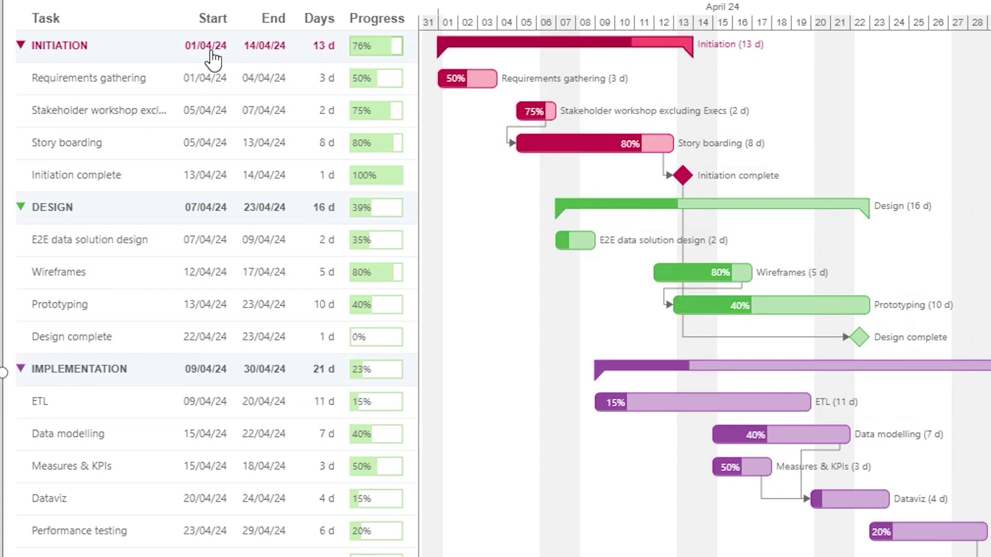
{"action": "mouse_move", "coordinate": [694, 60]}
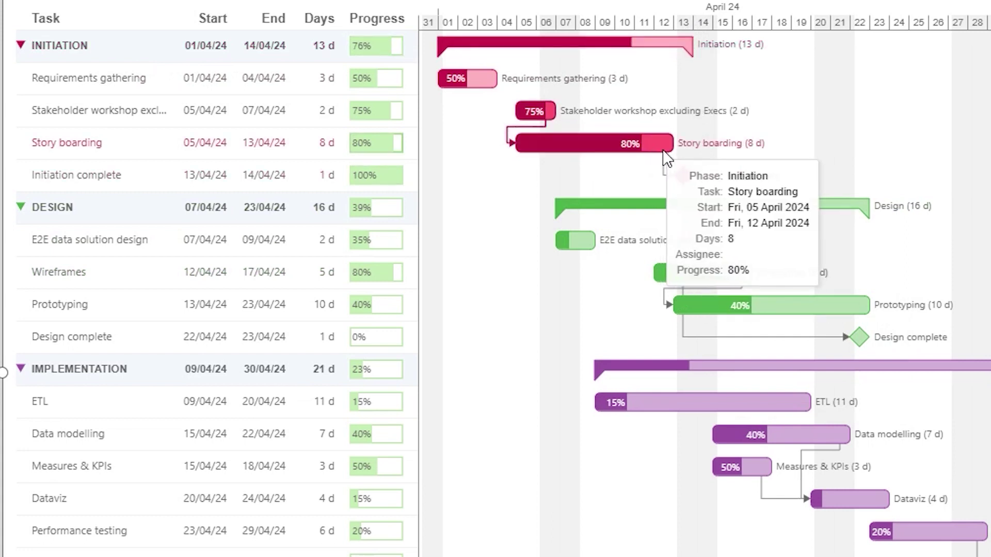
{"action": "mouse_move", "coordinate": [682, 174]}
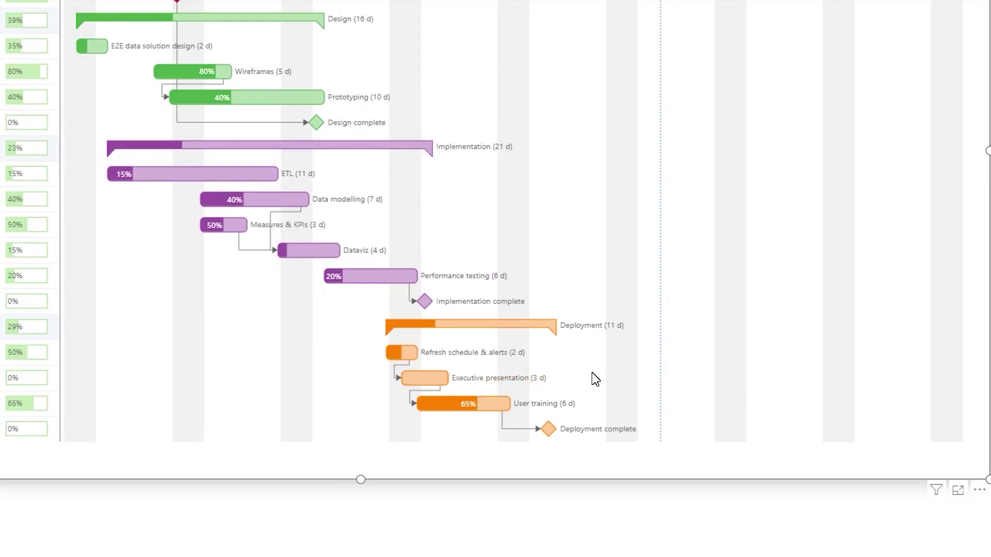
Increase the height of the Gantt chart visual and examine the Deployment tasks User training and Executive presentation with their dependencies
{"action": "left_click_drag", "start_coordinate": [360, 479], "coordinate": [360, 555]}
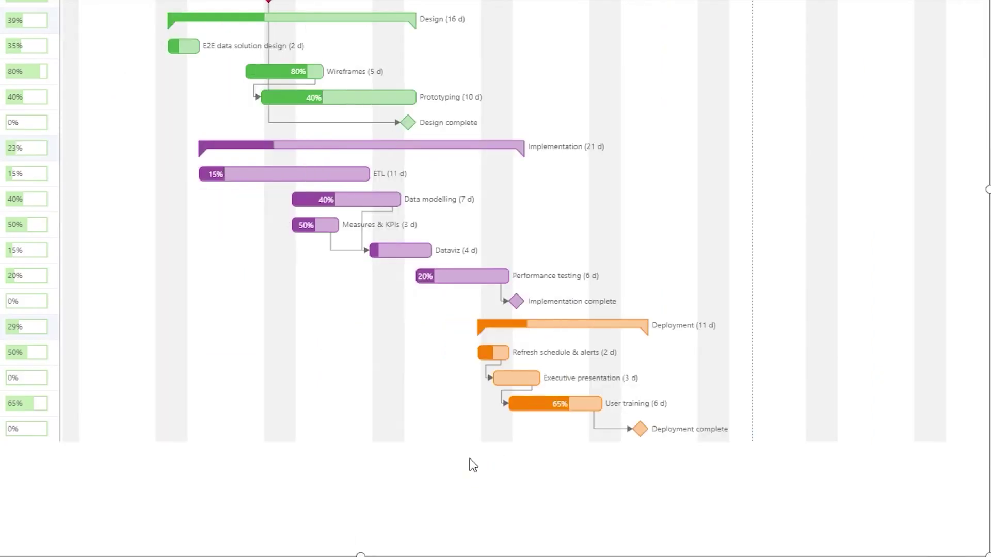
{"action": "mouse_move", "coordinate": [550, 410]}
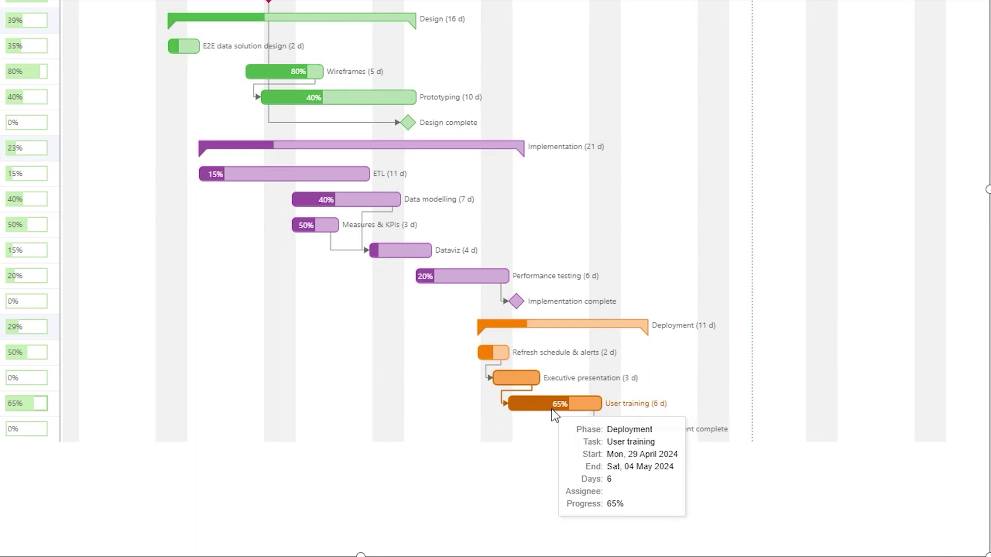
{"action": "mouse_move", "coordinate": [526, 392]}
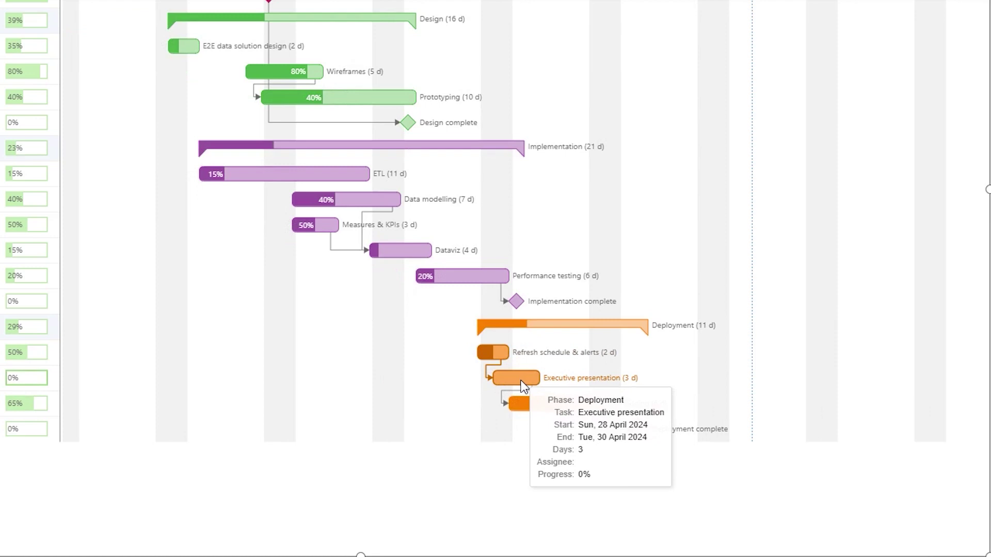
{"action": "mouse_move", "coordinate": [495, 359]}
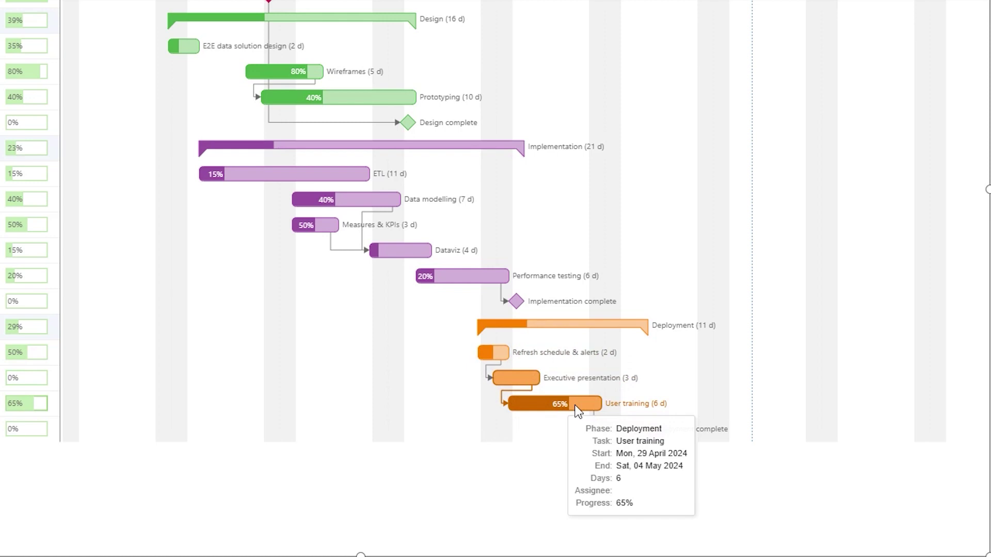
{"action": "mouse_move", "coordinate": [395, 252]}
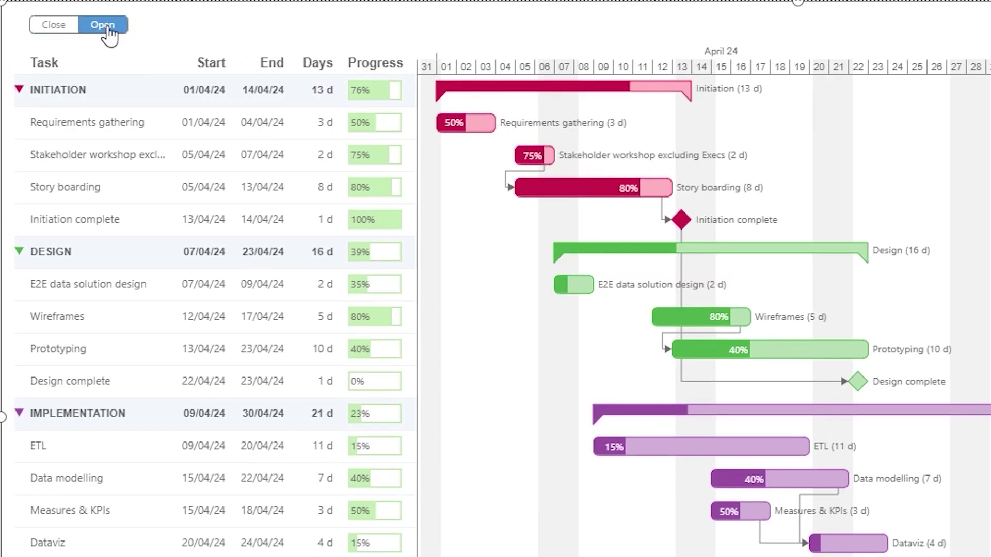
Collapse all phases of the Gantt chart at once and expand them all again
{"action": "left_click", "coordinate": [62, 30]}
{"action": "left_click", "coordinate": [116, 30]}
{"action": "left_click", "coordinate": [60, 31]}
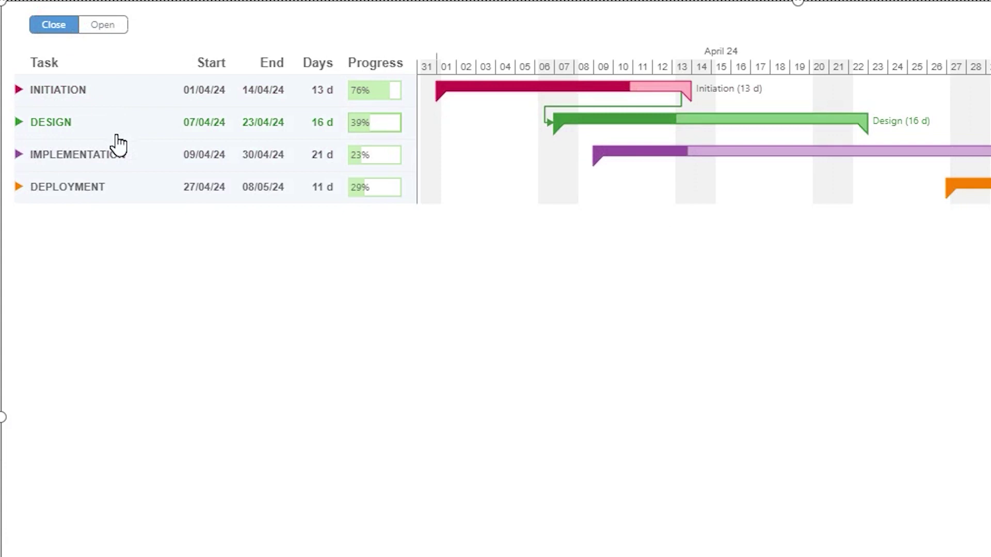
{"action": "left_click", "coordinate": [113, 30]}
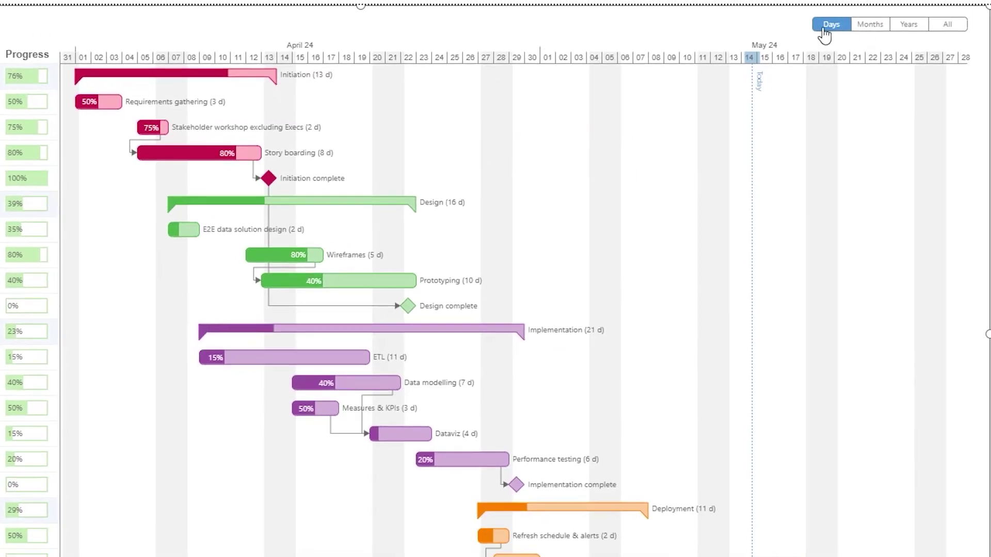
Switch the Gantt chart's timeline to the Months scale
{"action": "left_click", "coordinate": [870, 32]}
{"action": "left_click", "coordinate": [871, 31]}
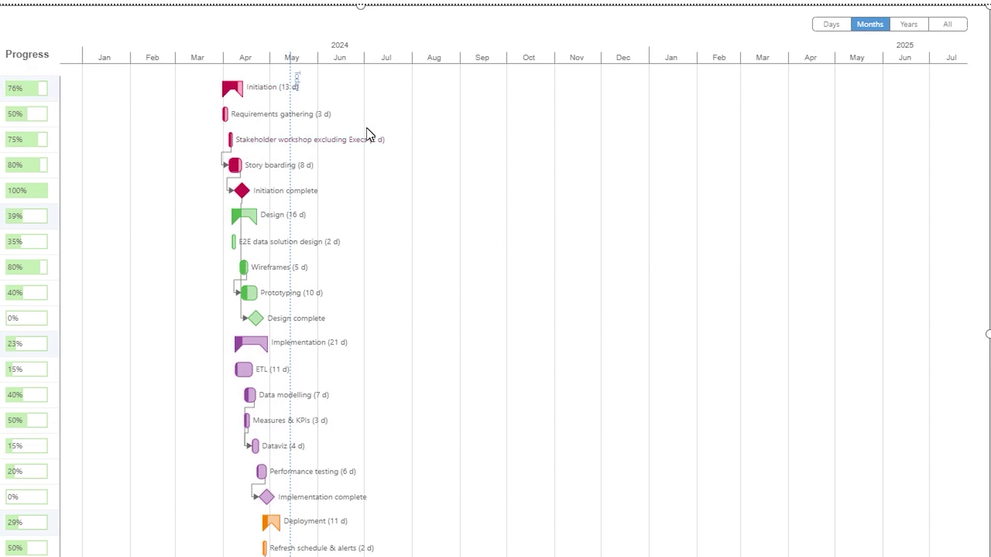
{"action": "scroll", "coordinate": [372, 111], "scroll_direction": "up", "scroll_amount": 2}
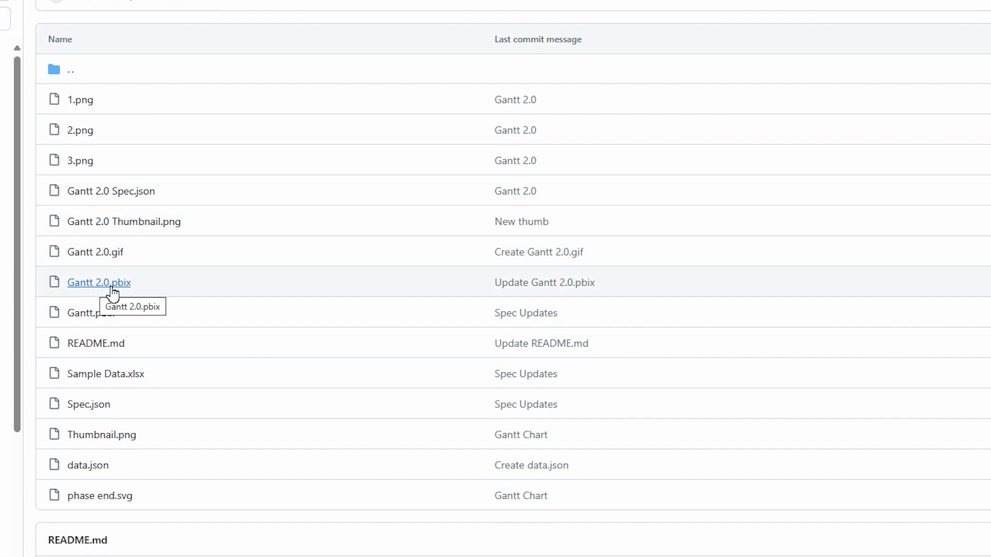
Open README.md in the Gantt Chart repository folder, examine its features and setup instructions, and return to the file list
{"action": "left_click", "coordinate": [127, 347]}
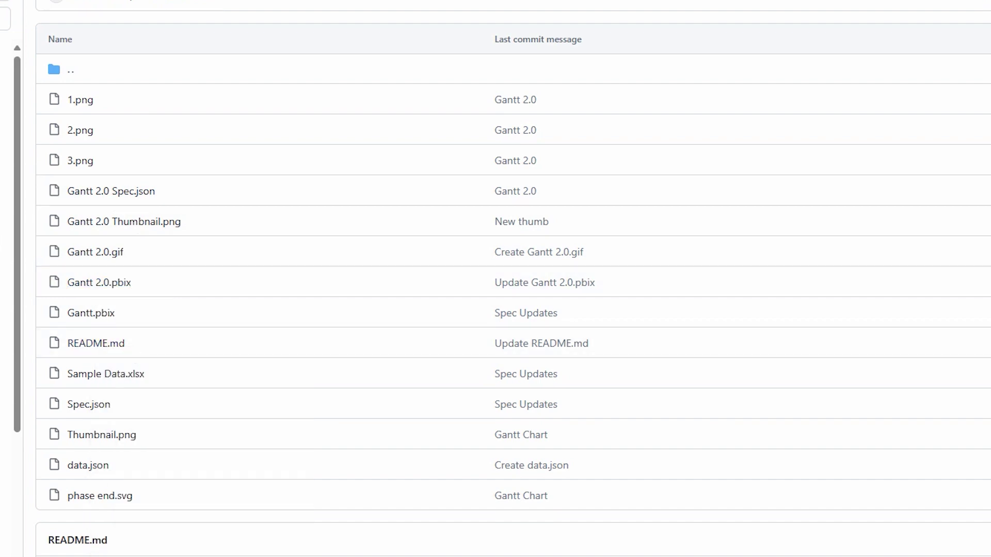
{"action": "scroll", "coordinate": [496, 279], "scroll_direction": "down", "scroll_amount": 15}
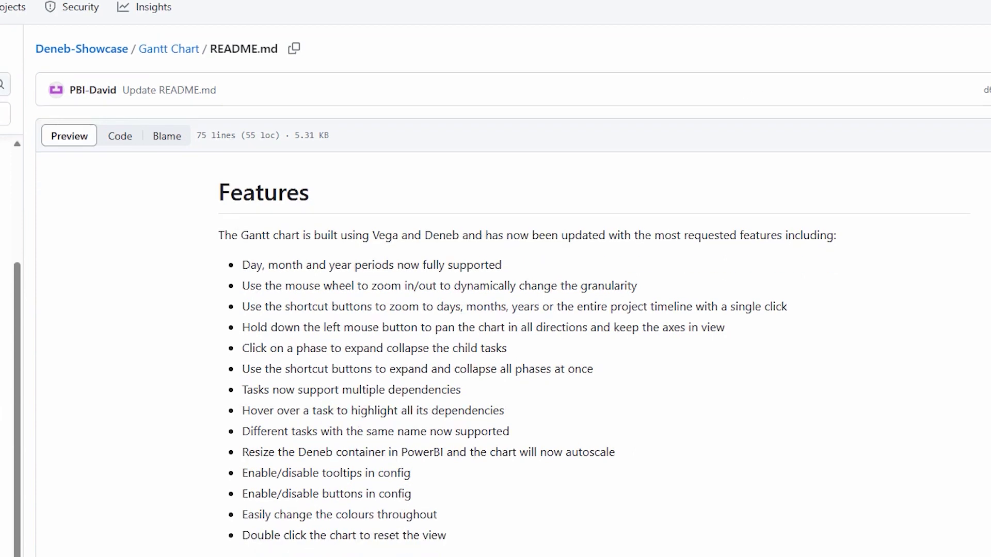
{"action": "scroll", "coordinate": [495, 279], "scroll_direction": "down", "scroll_amount": 6}
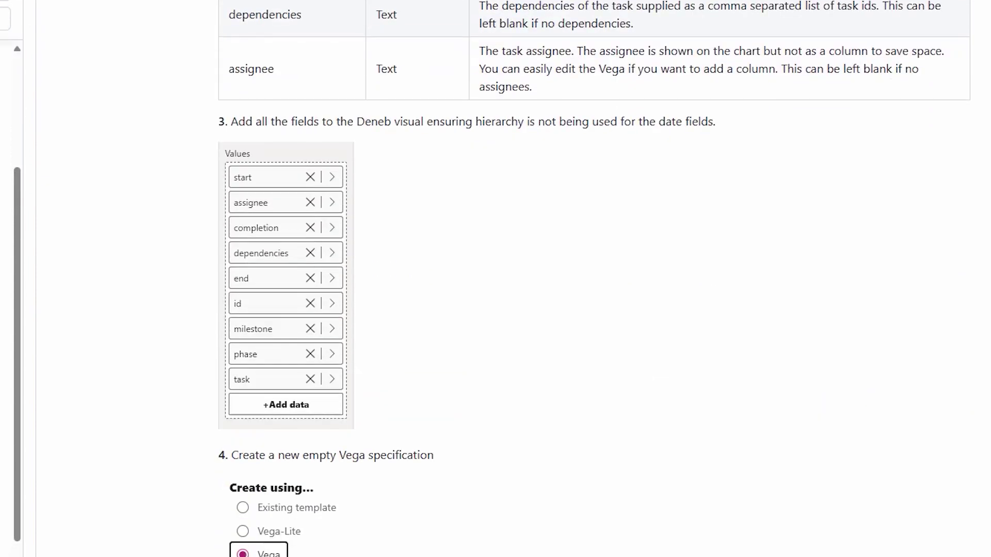
{"action": "key", "text": "alt+Left"}
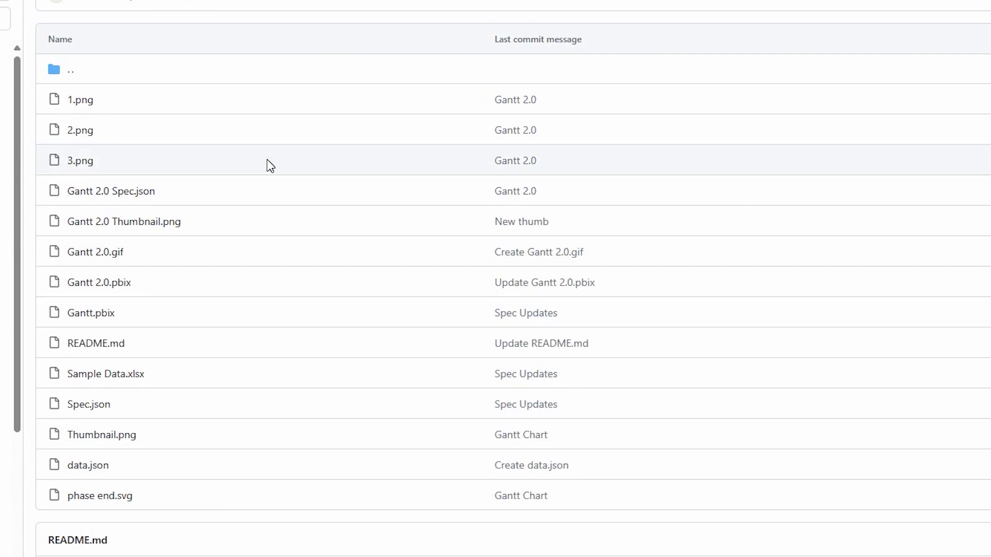
Open Sample Data.xlsx from the repository's file list in a new tab
{"action": "right_click", "coordinate": [126, 384]}
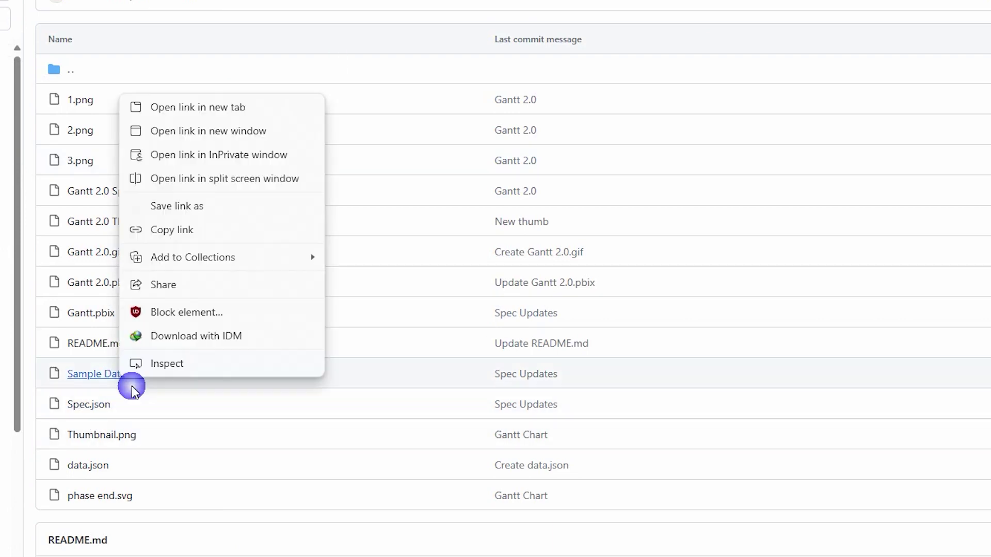
{"action": "left_click", "coordinate": [232, 102]}
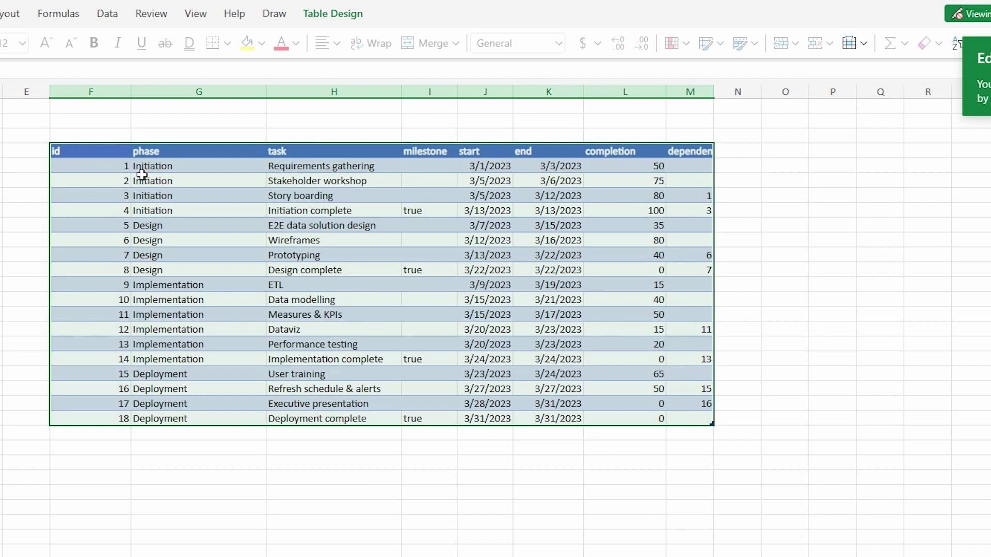
Narrow the id column, widen the dependencies column to fit its header, and select the id column
{"action": "left_click", "coordinate": [129, 95]}
{"action": "double_click", "coordinate": [129, 95]}
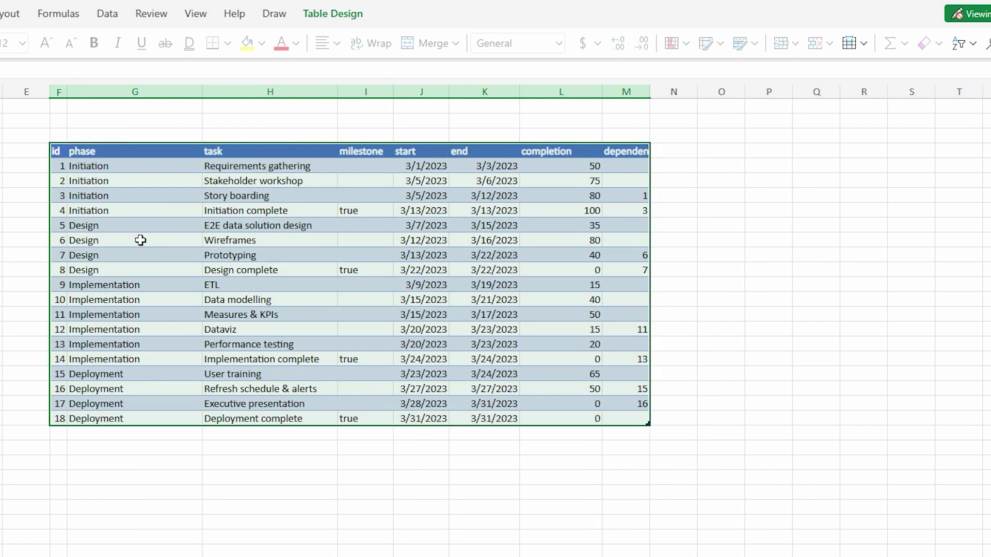
{"action": "key", "text": "ctrl+z"}
{"action": "left_click", "coordinate": [81, 93]}
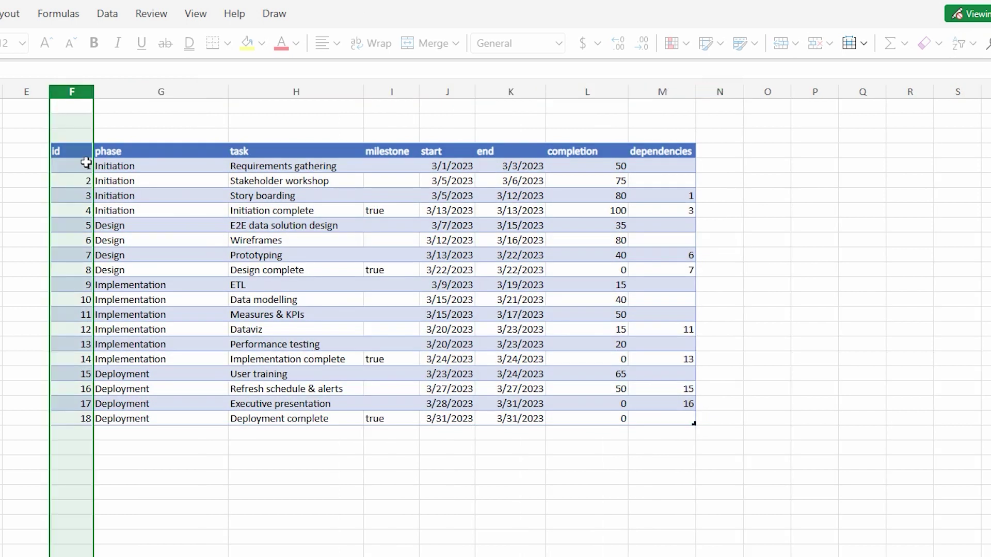
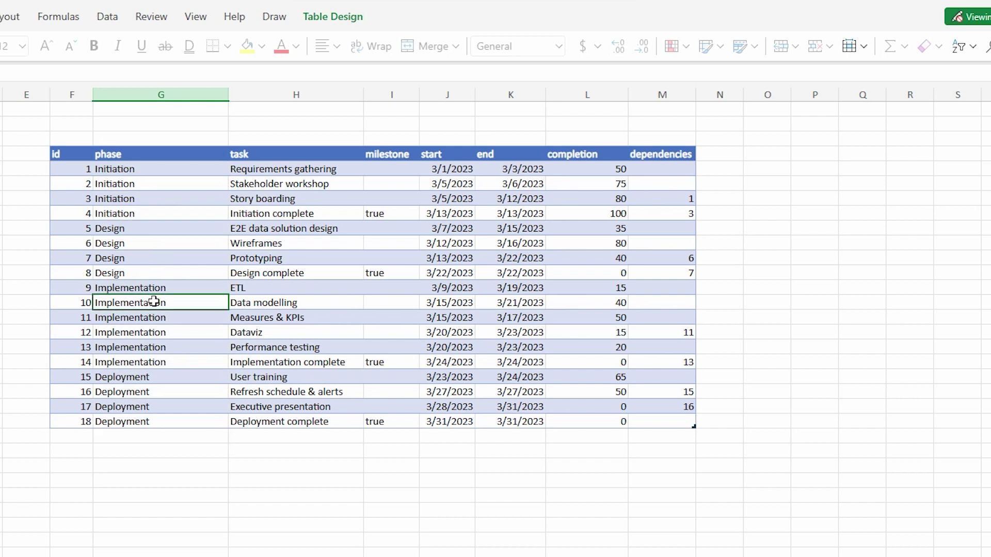
Examine the phase and task columns of the sample table, comparing the Initiation rows with their four tasks
{"action": "left_click", "coordinate": [161, 391]}
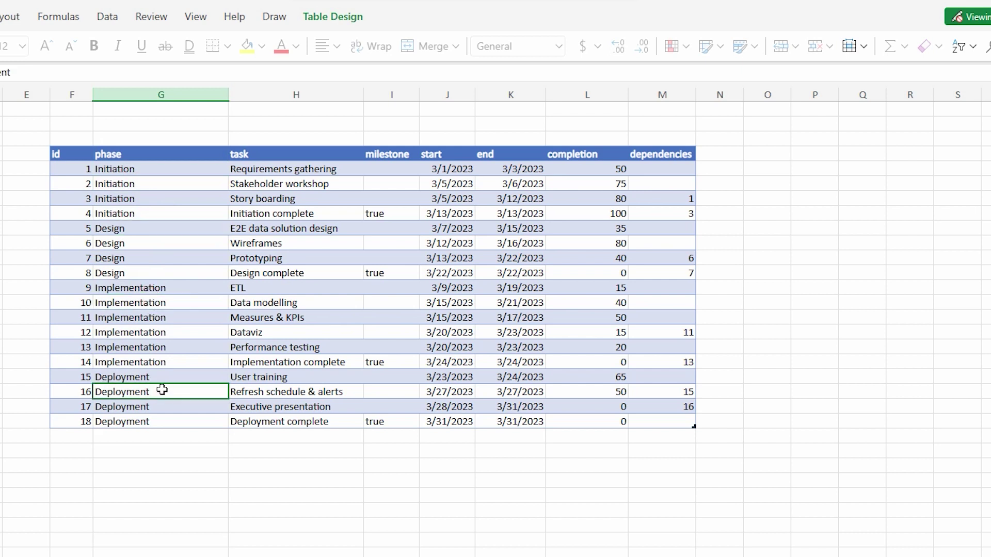
{"action": "left_click", "coordinate": [314, 110]}
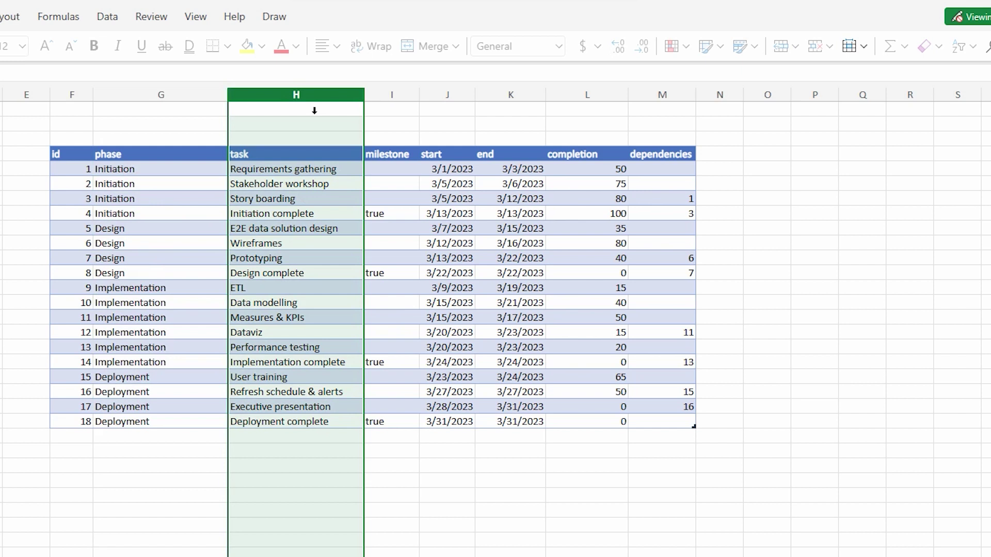
{"action": "left_click_drag", "start_coordinate": [161, 171], "coordinate": [164, 211]}
{"action": "left_click_drag", "start_coordinate": [288, 168], "coordinate": [289, 216]}
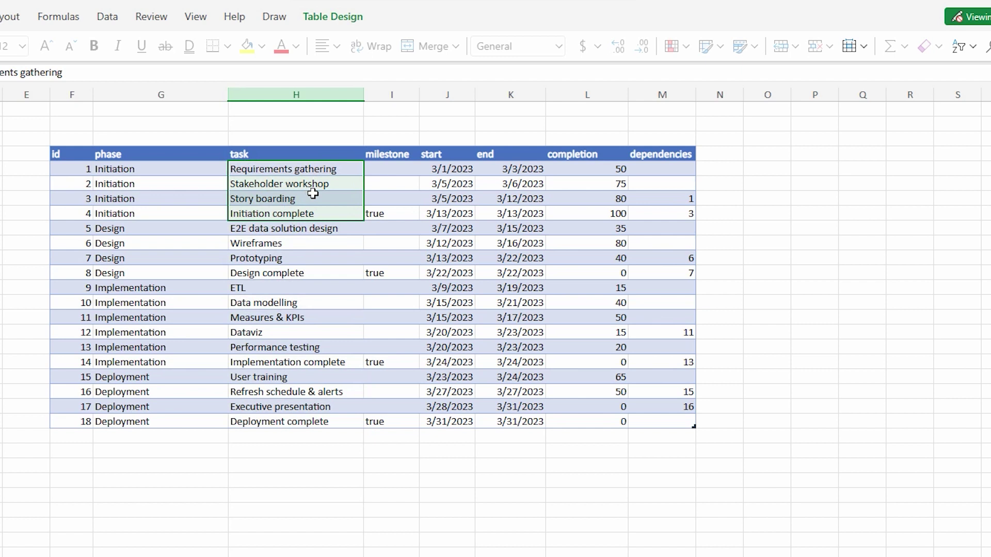
{"action": "left_click_drag", "start_coordinate": [145, 171], "coordinate": [147, 214]}
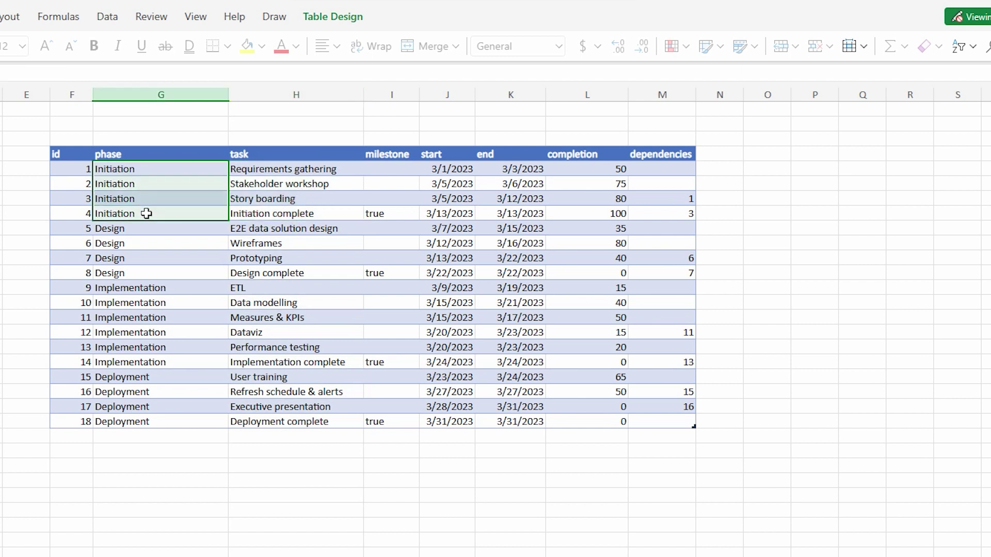
Examine the milestone column of the sample table and the milestone entry for the Initiation complete task
{"action": "left_click", "coordinate": [316, 97]}
{"action": "left_click", "coordinate": [410, 98]}
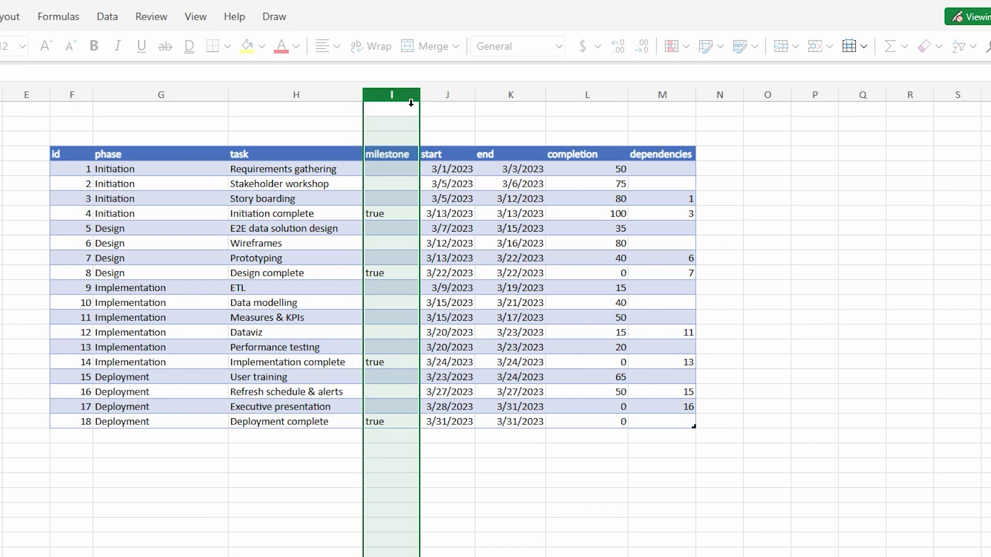
{"action": "left_click_drag", "start_coordinate": [146, 171], "coordinate": [147, 213]}
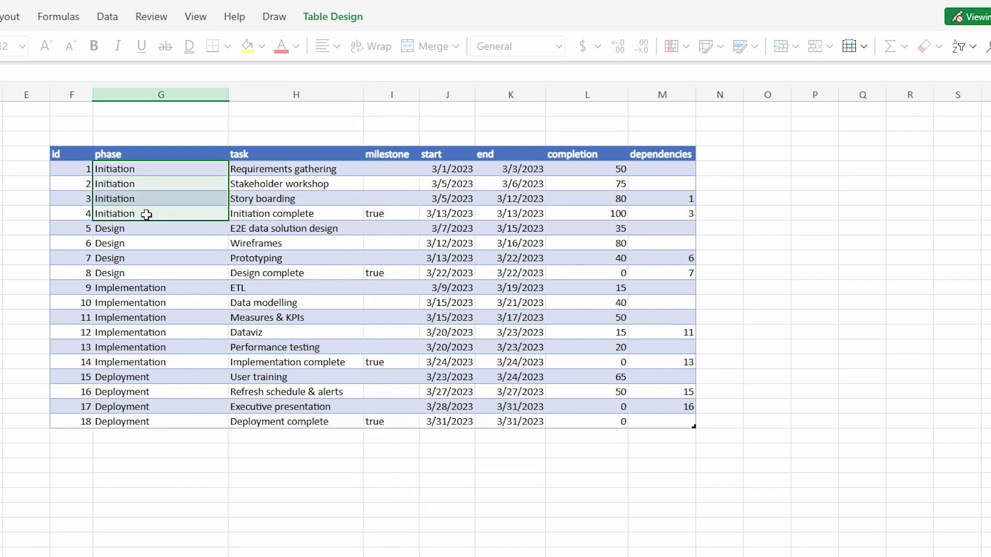
{"action": "left_click", "coordinate": [292, 219]}
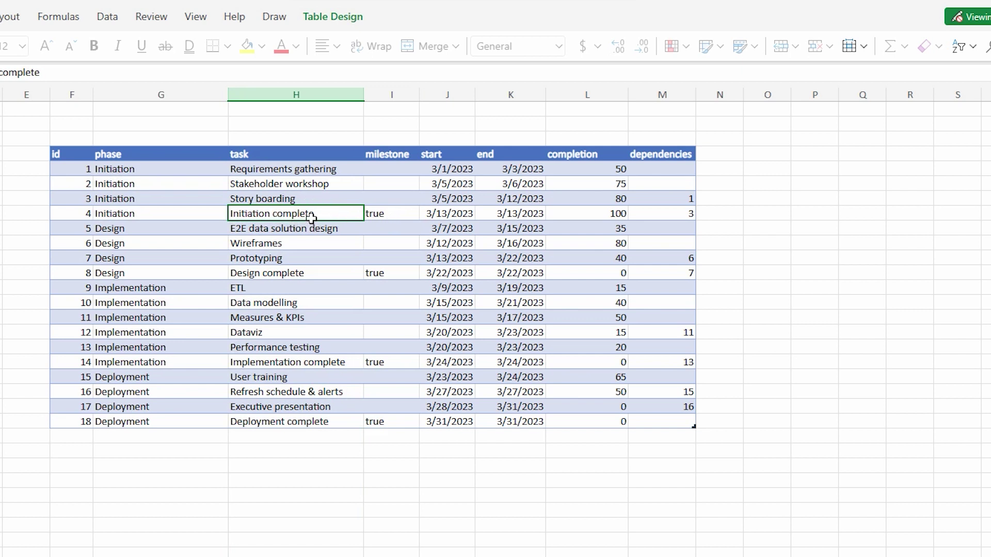
{"action": "left_click", "coordinate": [398, 224]}
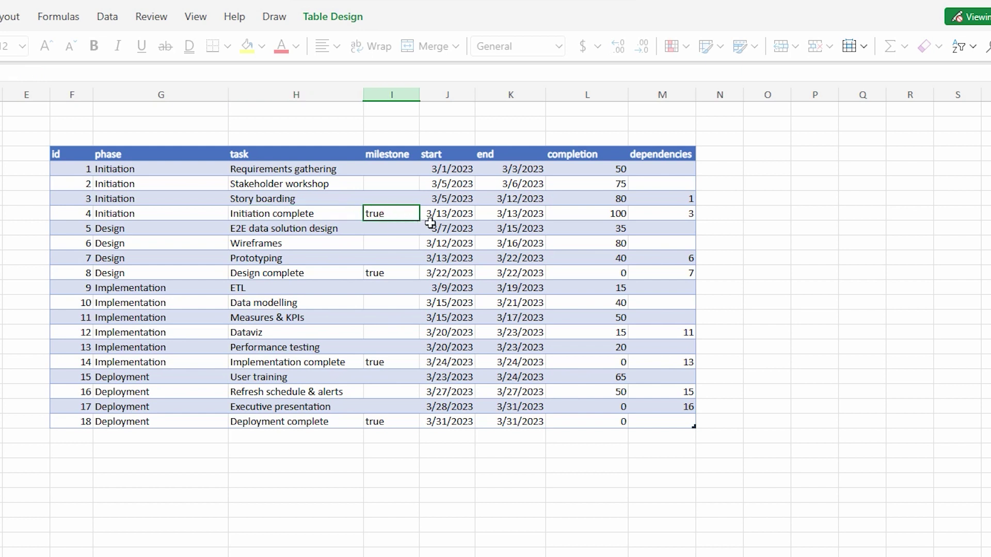
Examine the start and end date columns and the completion values of all tasks in the sample table
{"action": "left_click_drag", "start_coordinate": [462, 105], "coordinate": [495, 105]}
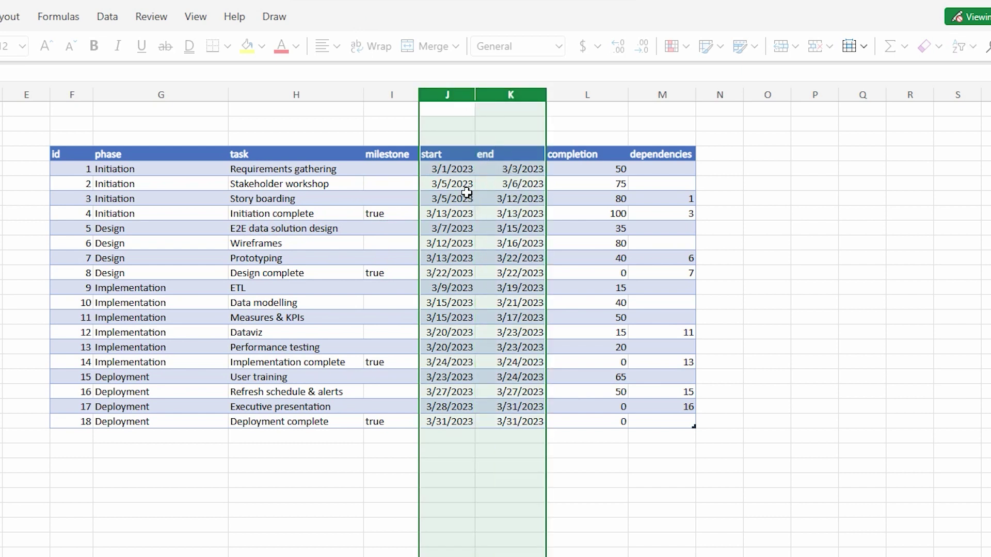
{"action": "left_click", "coordinate": [594, 106]}
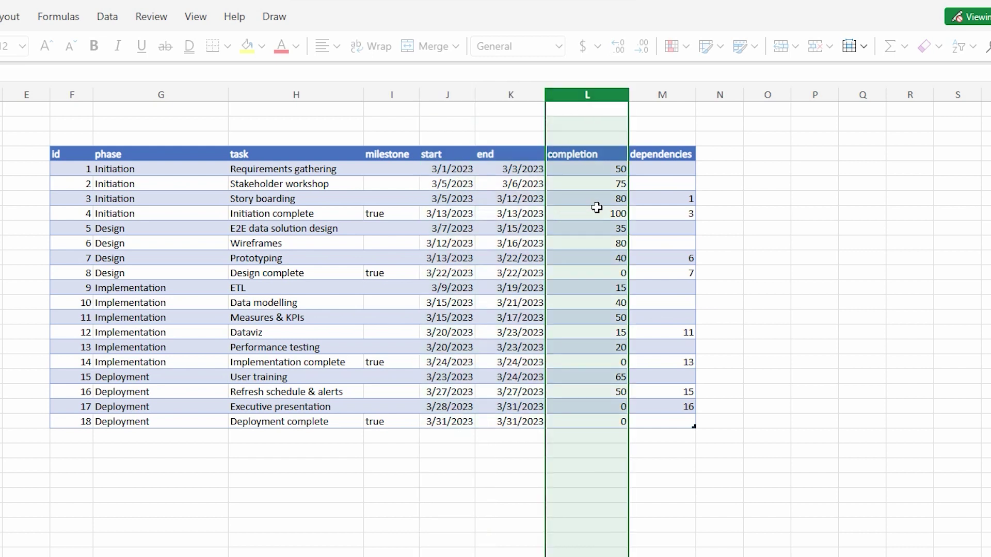
{"action": "left_click", "coordinate": [610, 175]}
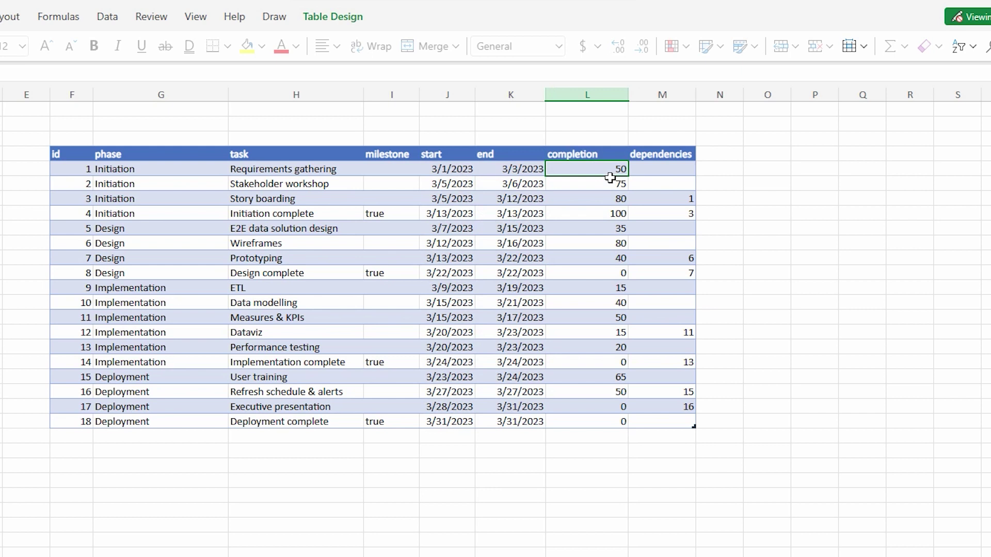
{"action": "left_click_drag", "start_coordinate": [611, 176], "coordinate": [594, 421]}
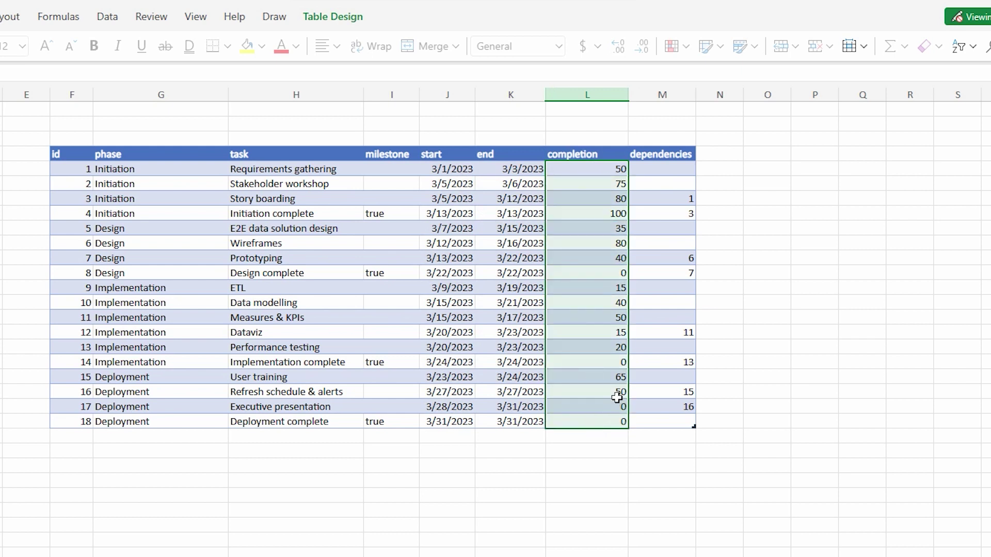
Examine the dependencies column of the sample table and the full Story boarding row that depends on another task
{"action": "left_click_drag", "start_coordinate": [668, 157], "coordinate": [686, 420]}
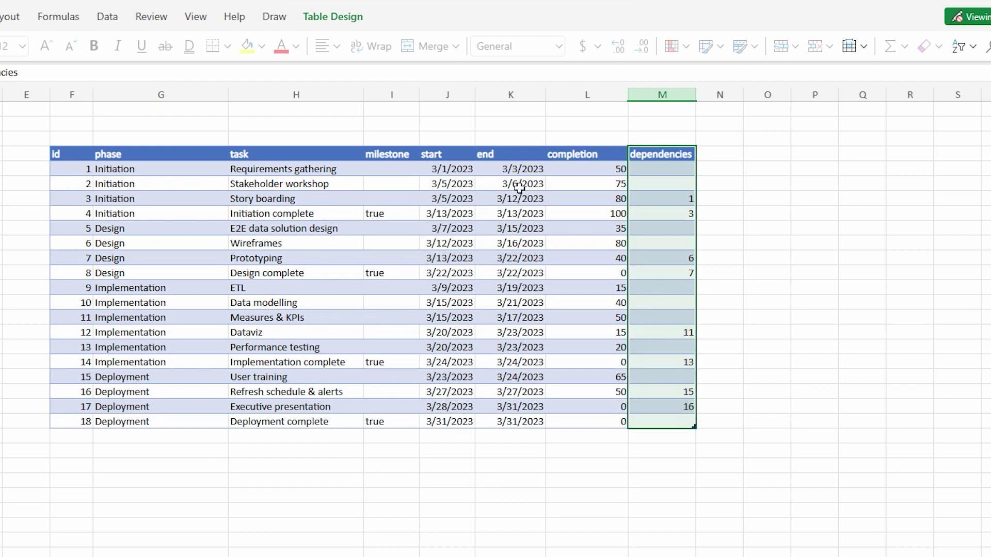
{"action": "left_click", "coordinate": [92, 202]}
{"action": "left_click_drag", "start_coordinate": [95, 201], "coordinate": [657, 199]}
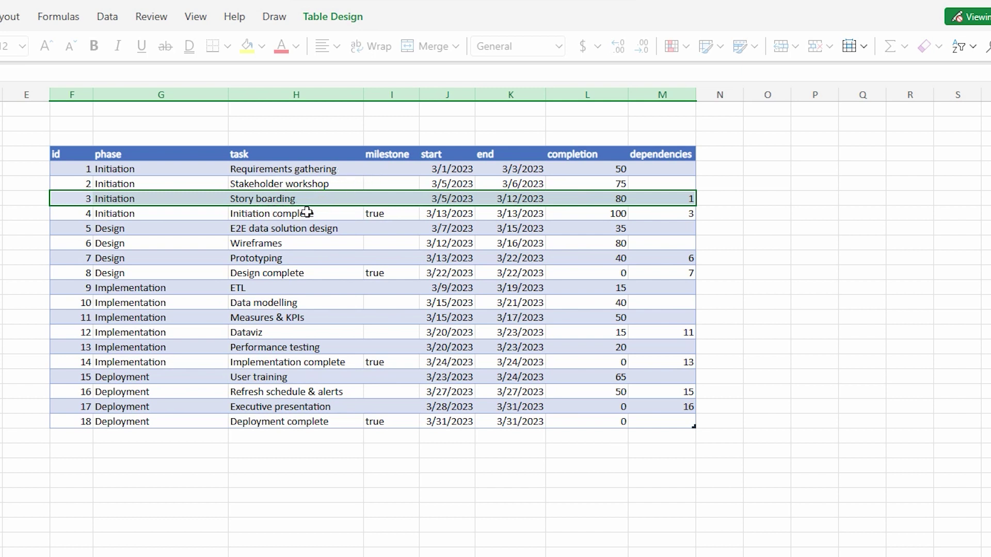
Copy the entire sample table including its headers, from the id column through the dependencies column
{"action": "left_click_drag", "start_coordinate": [123, 199], "coordinate": [77, 158]}
{"action": "left_click_drag", "start_coordinate": [390, 295], "coordinate": [685, 426]}
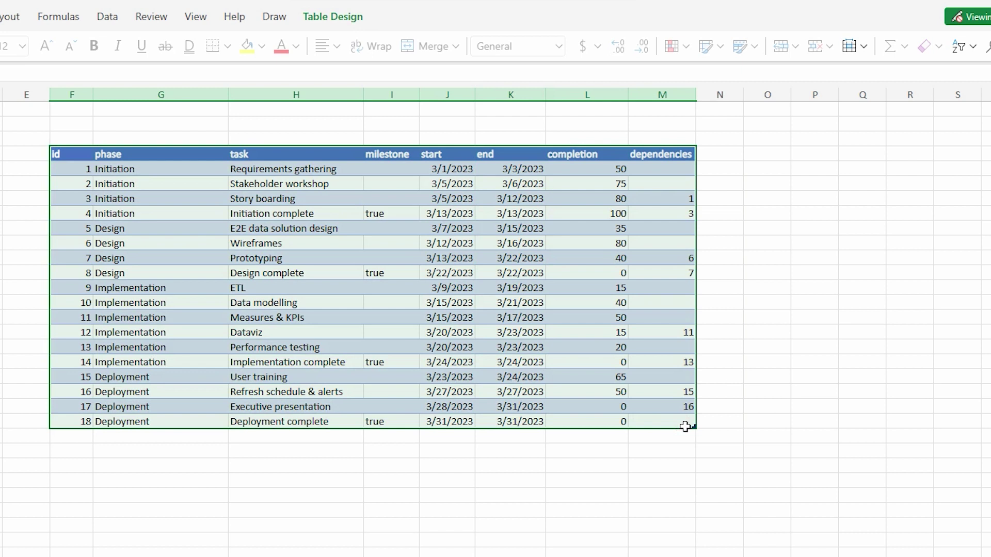
{"action": "key", "text": "ctrl+c"}
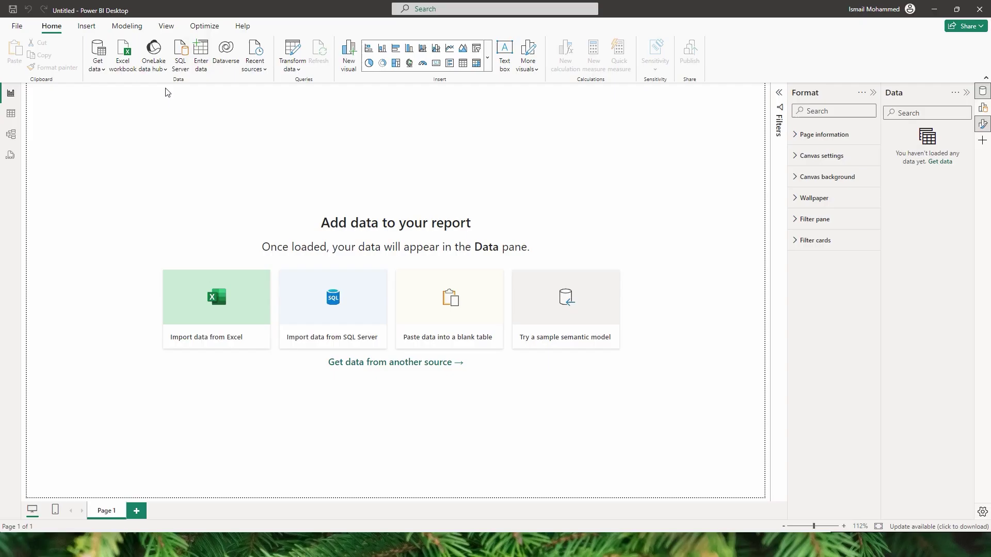
In Power BI Desktop, create a table from the copied sample data, name it Gantt_Chart, and load it
{"action": "left_click", "coordinate": [201, 66]}
{"action": "key", "text": "ctrl+v"}
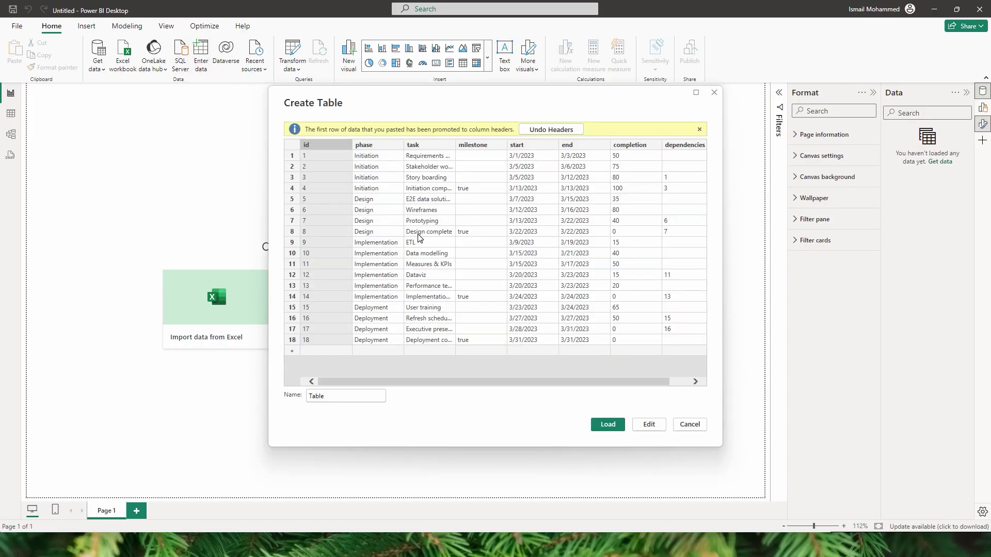
{"action": "left_click", "coordinate": [364, 396]}
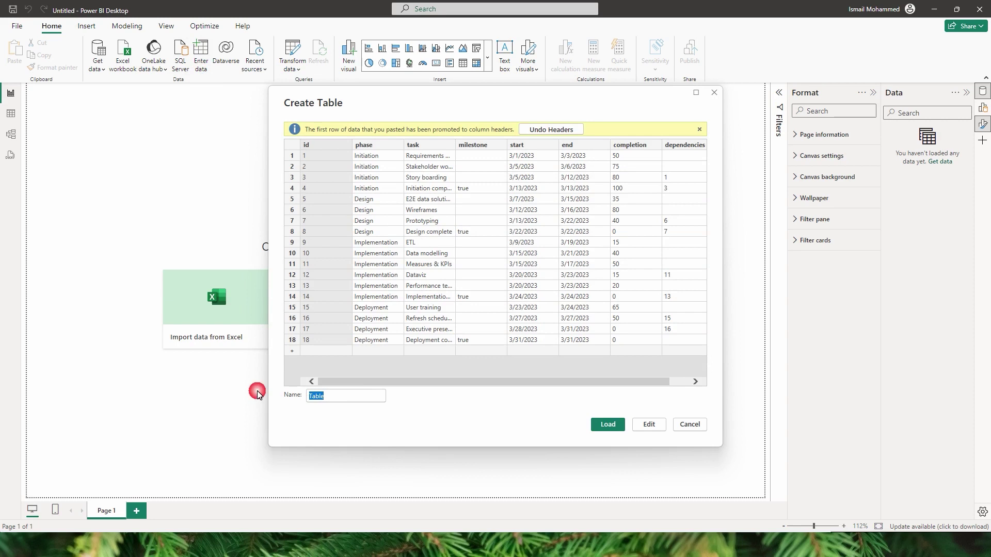
{"action": "type", "text": "Gantt_Chart"}
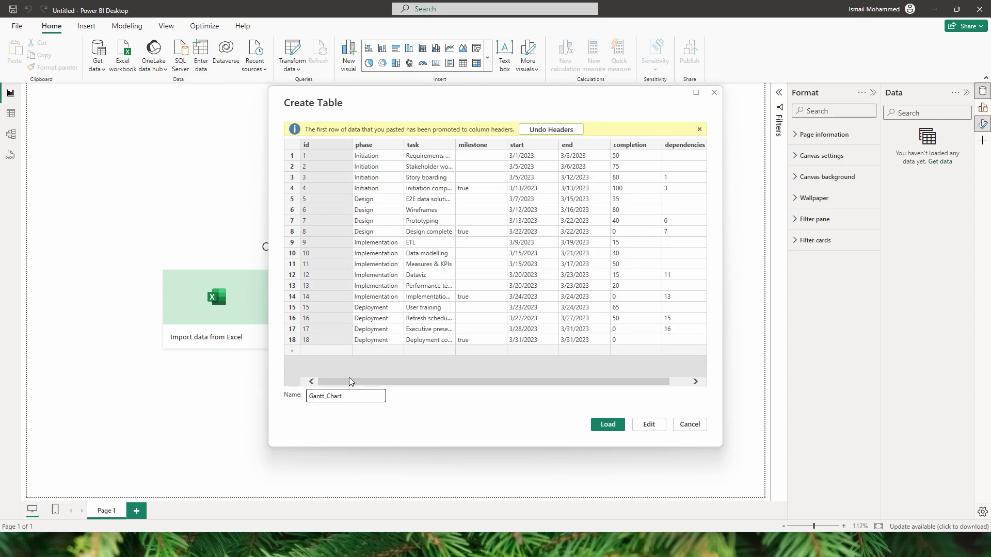
{"action": "left_click", "coordinate": [608, 424]}
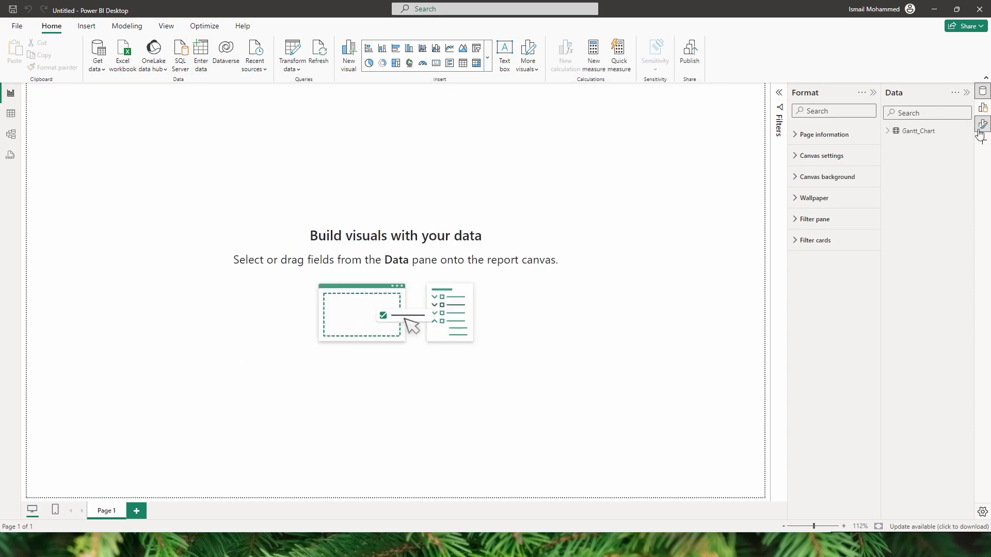
Find the Deneb: Declarative Visualization visual by searching for deneb, add it to the report, and place it enlarged on Page 1
{"action": "left_click", "coordinate": [982, 124]}
{"action": "left_click", "coordinate": [868, 217]}
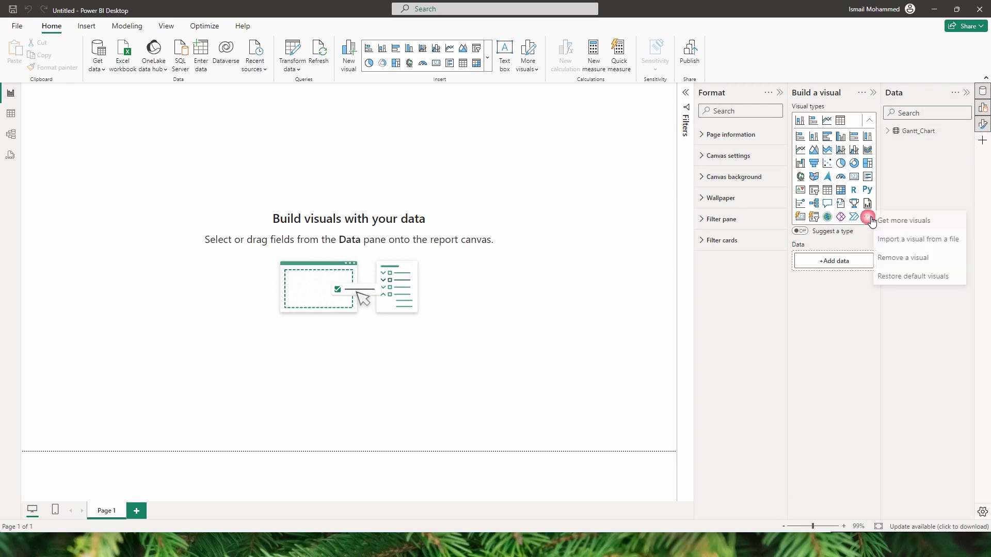
{"action": "left_click", "coordinate": [898, 220]}
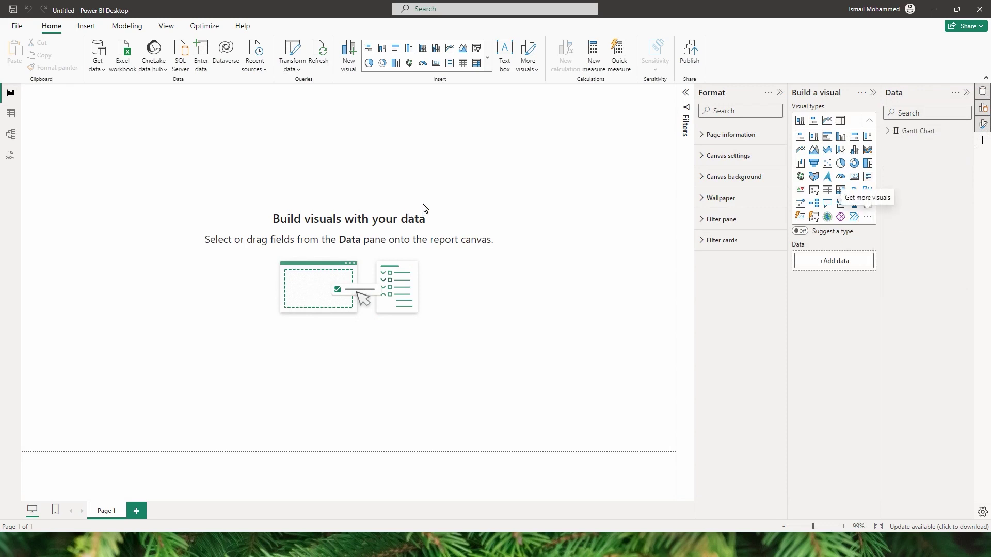
{"action": "left_click", "coordinate": [795, 123]}
{"action": "type", "text": "deneb"}
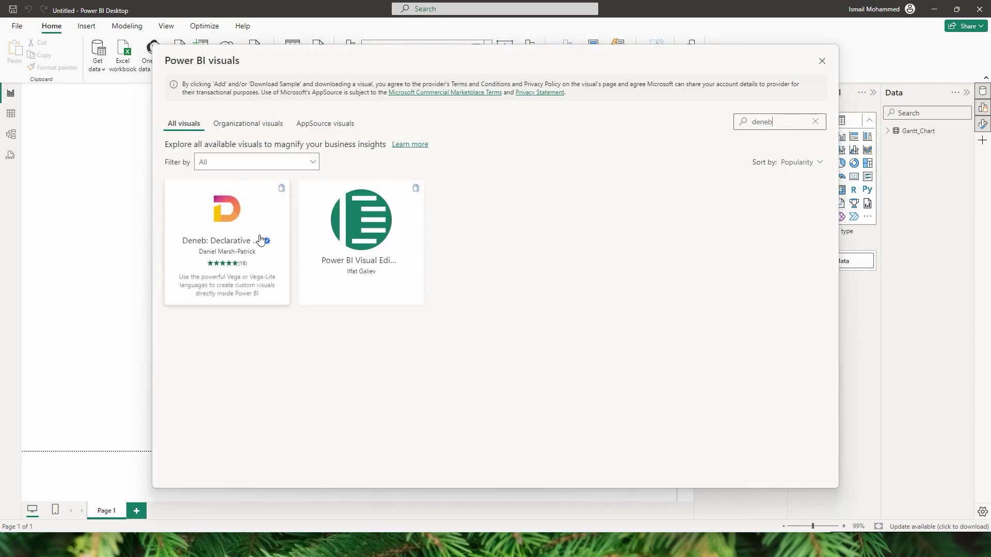
{"action": "left_click", "coordinate": [222, 231]}
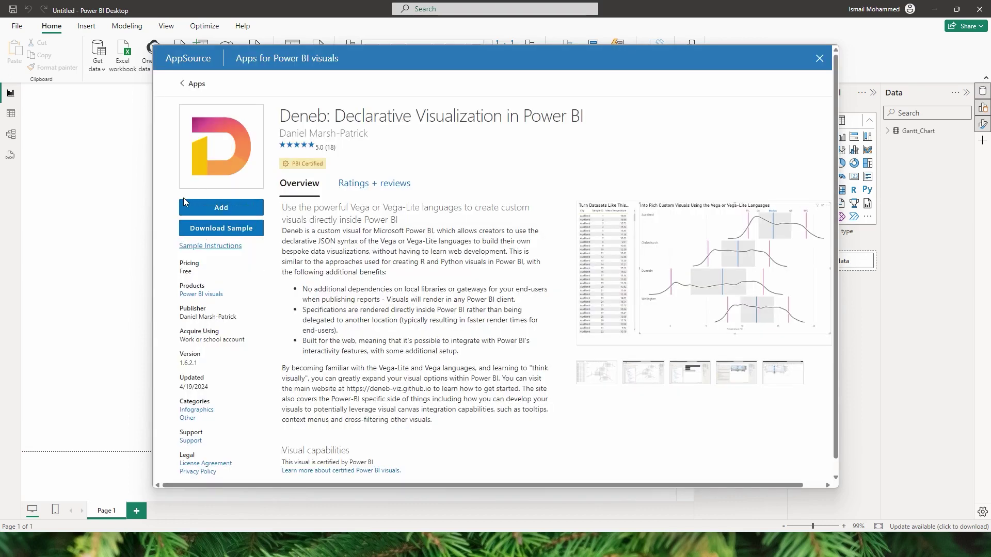
{"action": "left_click", "coordinate": [228, 211]}
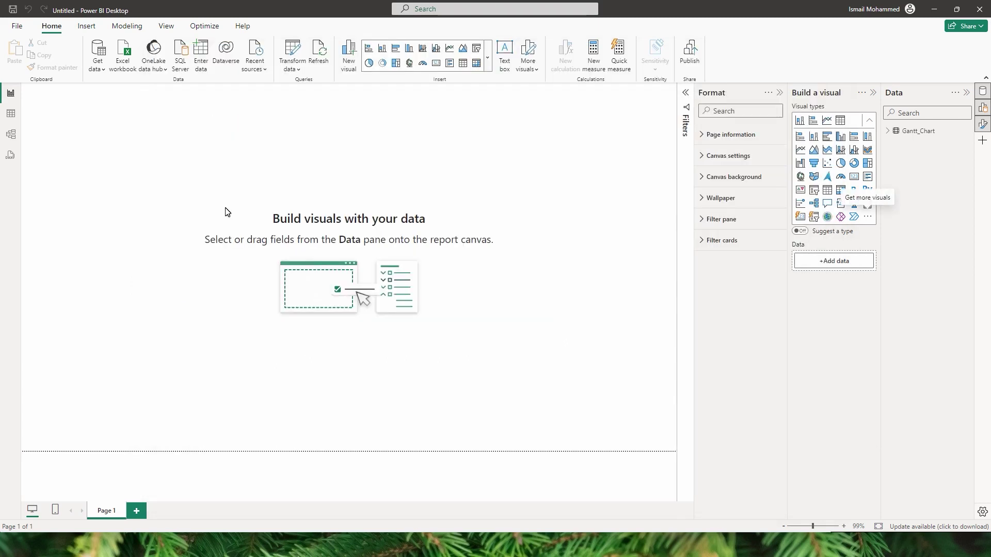
{"action": "left_click", "coordinate": [475, 63]}
{"action": "left_click_drag", "start_coordinate": [156, 214], "coordinate": [435, 354]}
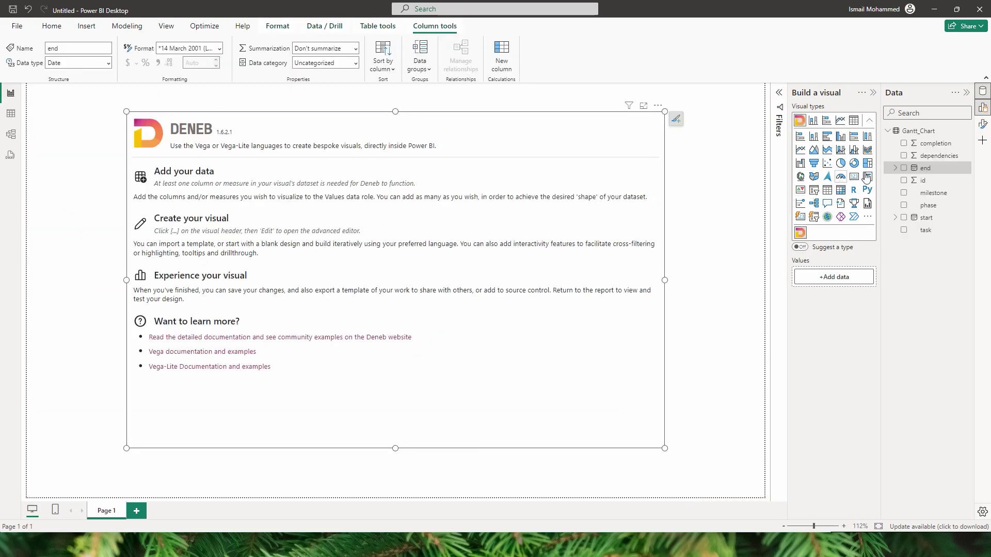
Add the completion, dependencies, end, id, milestone, phase, start and task fields of Gantt_Chart to the Deneb visual
{"action": "left_click", "coordinate": [904, 143]}
{"action": "left_click", "coordinate": [904, 155]}
{"action": "left_click", "coordinate": [904, 168]}
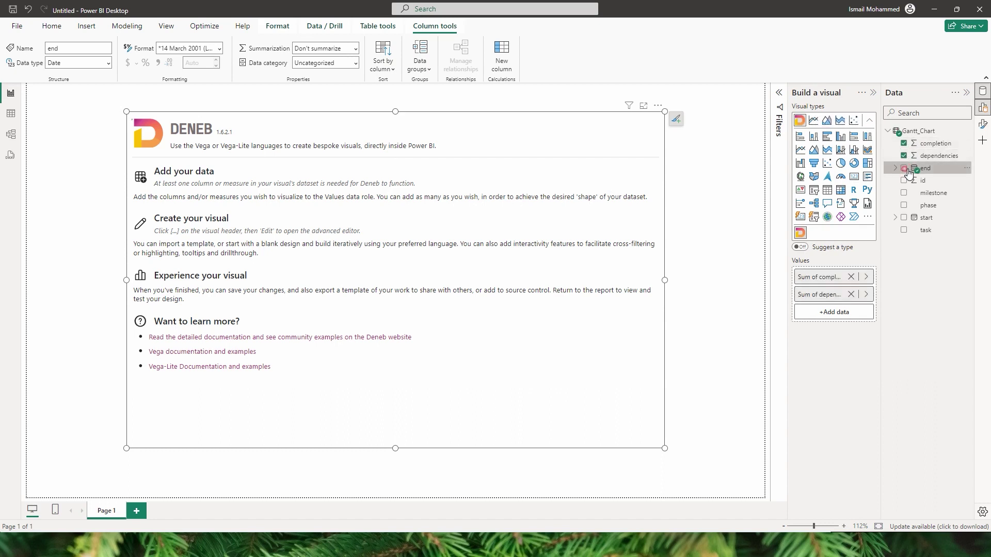
{"action": "left_click", "coordinate": [904, 180]}
{"action": "left_click", "coordinate": [904, 193]}
{"action": "left_click", "coordinate": [903, 205]}
{"action": "left_click", "coordinate": [903, 217]}
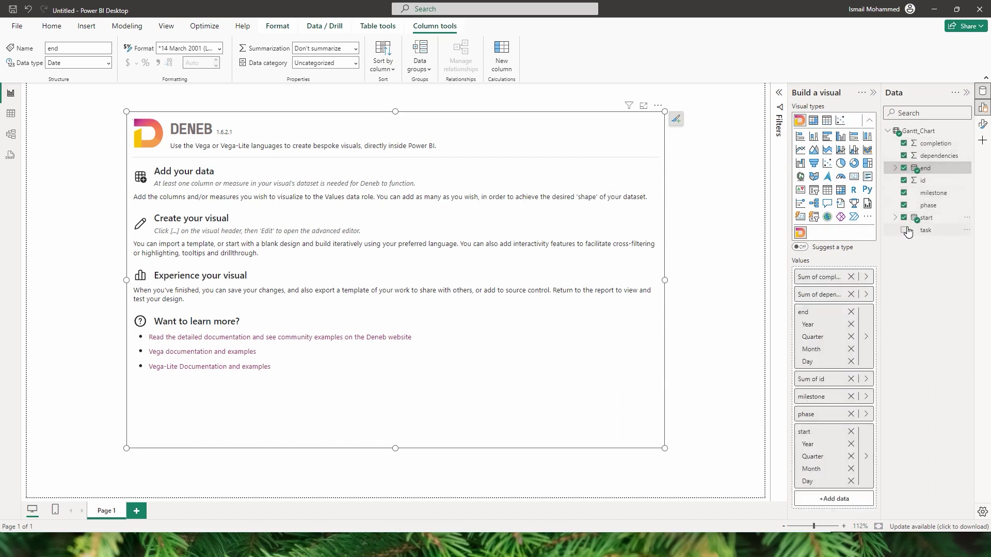
{"action": "left_click", "coordinate": [904, 231]}
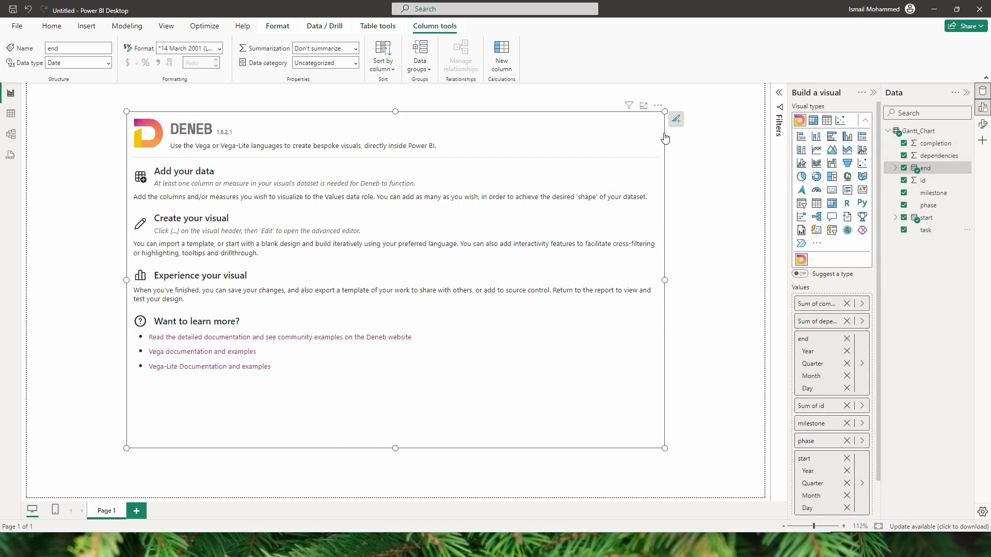
Create a Vega specification for the Deneb visual from the [empty] template and clear its default code
{"action": "left_click", "coordinate": [658, 105]}
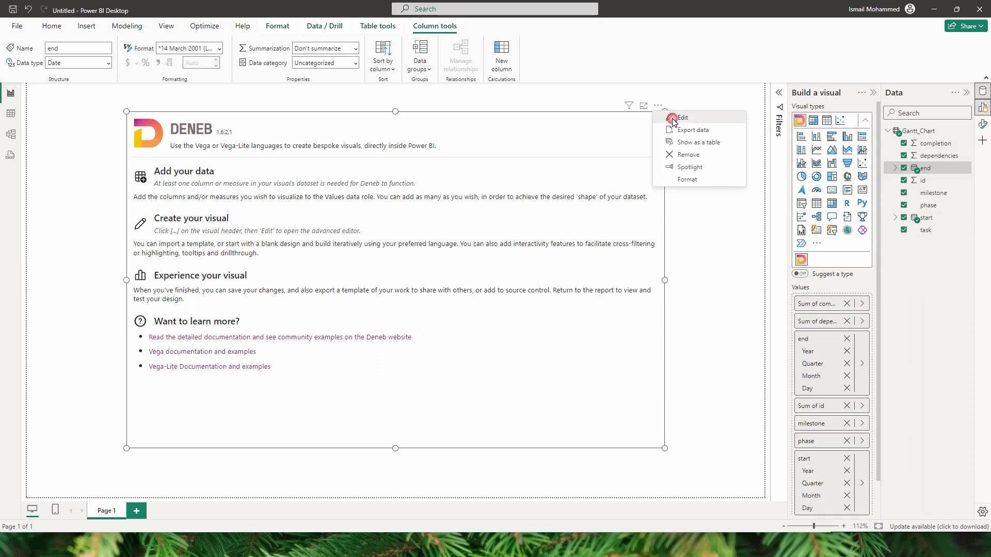
{"action": "left_click", "coordinate": [672, 118]}
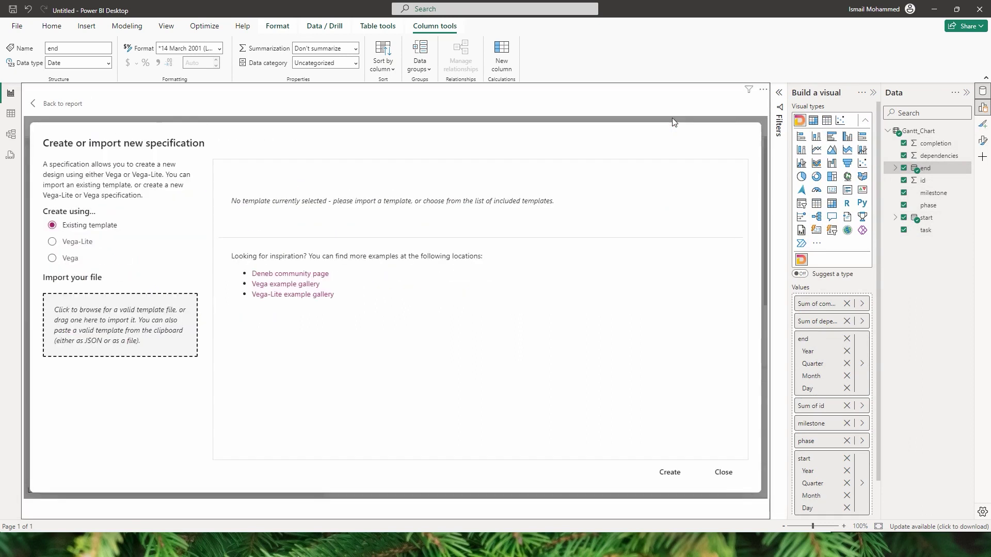
{"action": "left_click", "coordinate": [60, 259]}
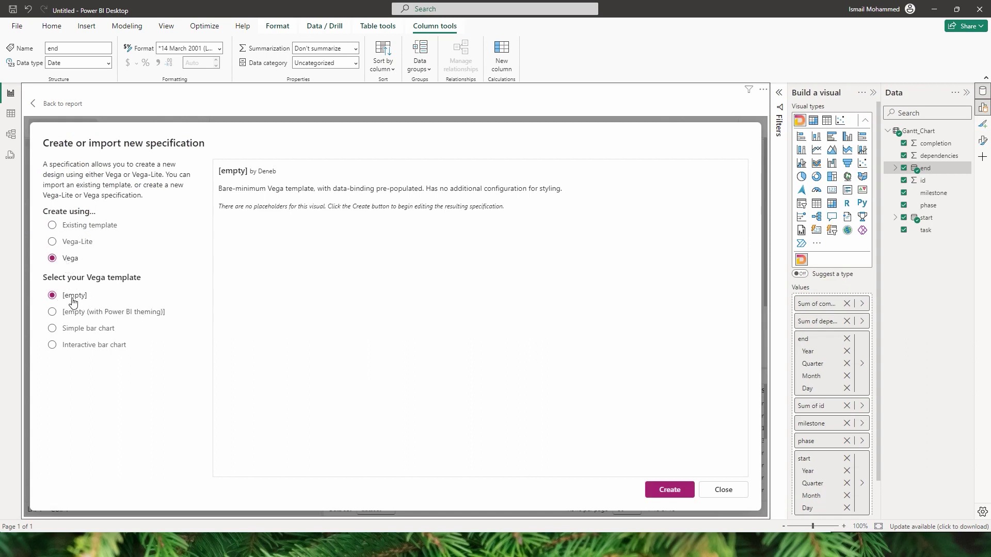
{"action": "left_click", "coordinate": [654, 487]}
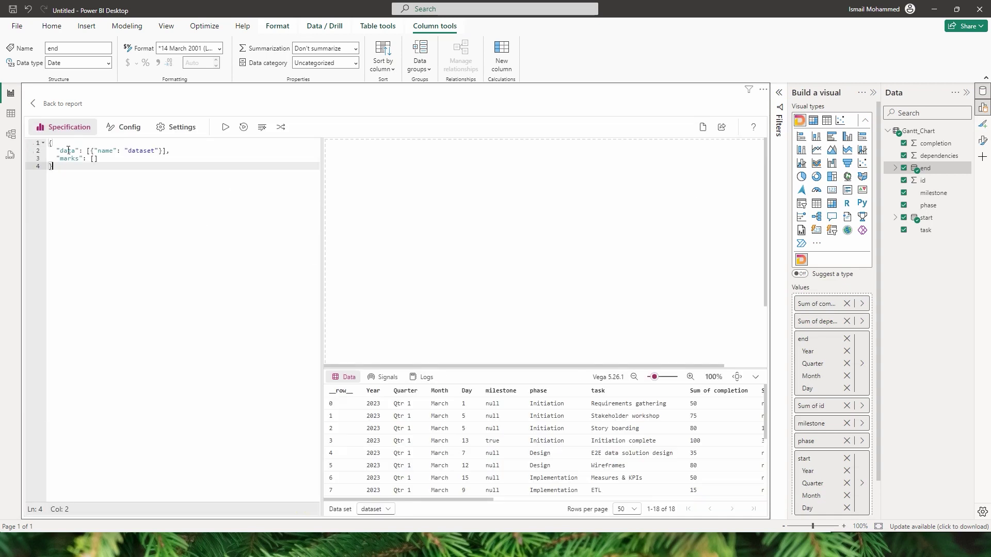
{"action": "left_click_drag", "start_coordinate": [103, 168], "coordinate": [37, 150]}
{"action": "key", "text": "Delete"}
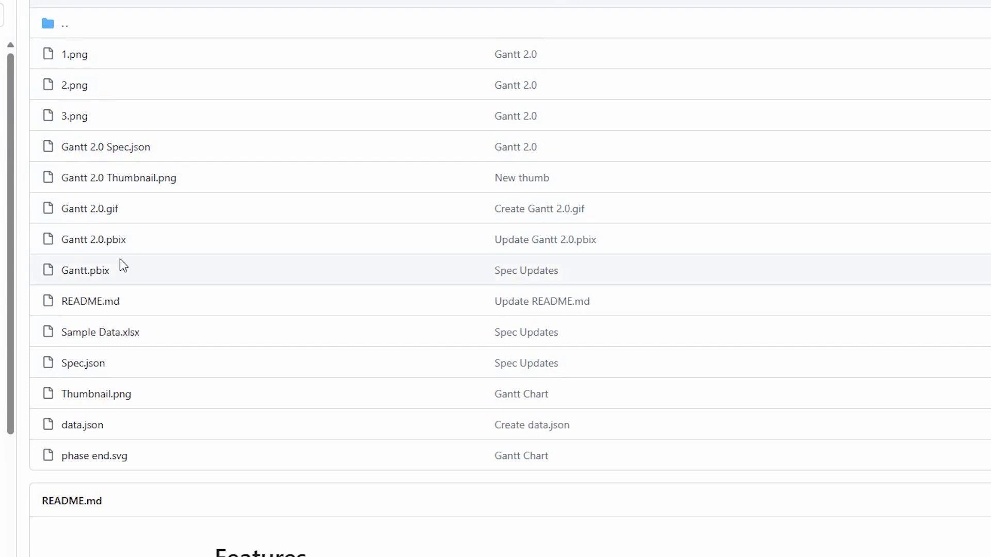
In the browser, view Gantt 2.0 Spec.json in the repository, return to the file list, and open Gantt 2.0.pbix
{"action": "left_click", "coordinate": [134, 153]}
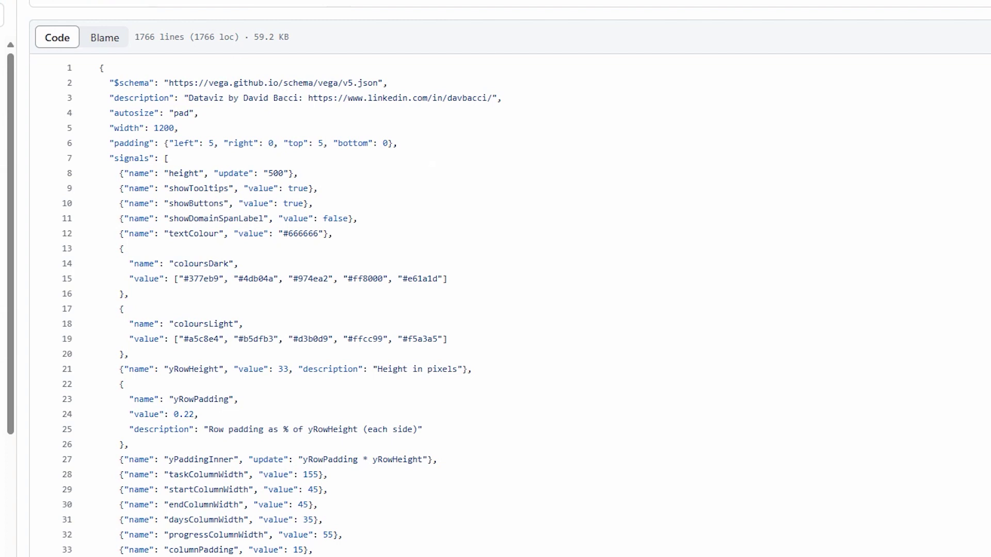
{"action": "key", "text": "alt+Left"}
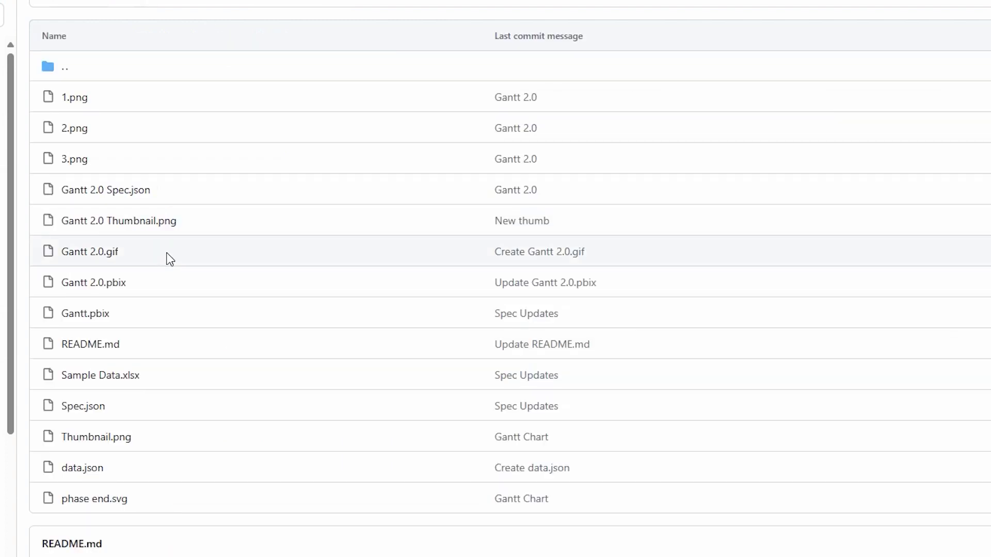
{"action": "left_click", "coordinate": [101, 288]}
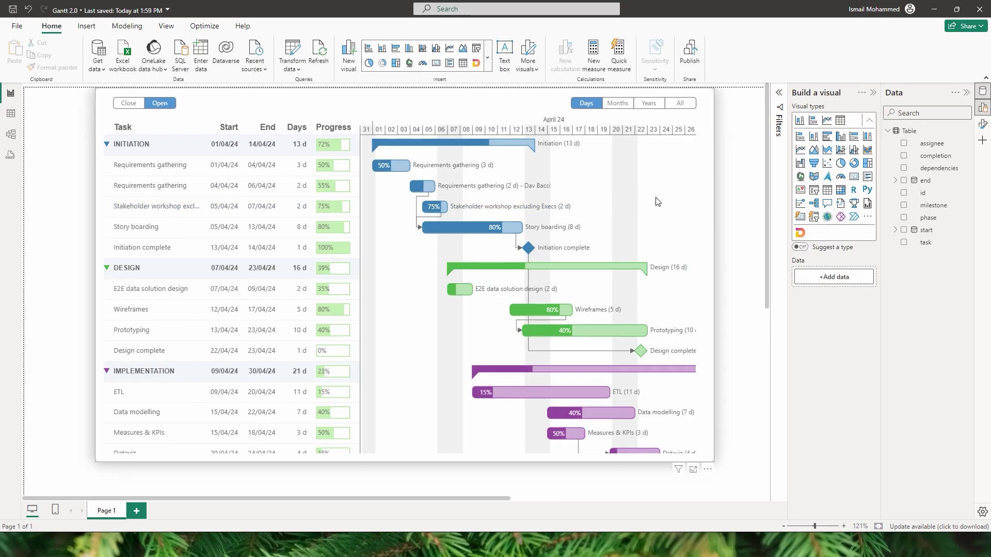
In the Gantt 2.0 report, open the Gantt visual for editing and copy its entire specification code
{"action": "left_click", "coordinate": [708, 469]}
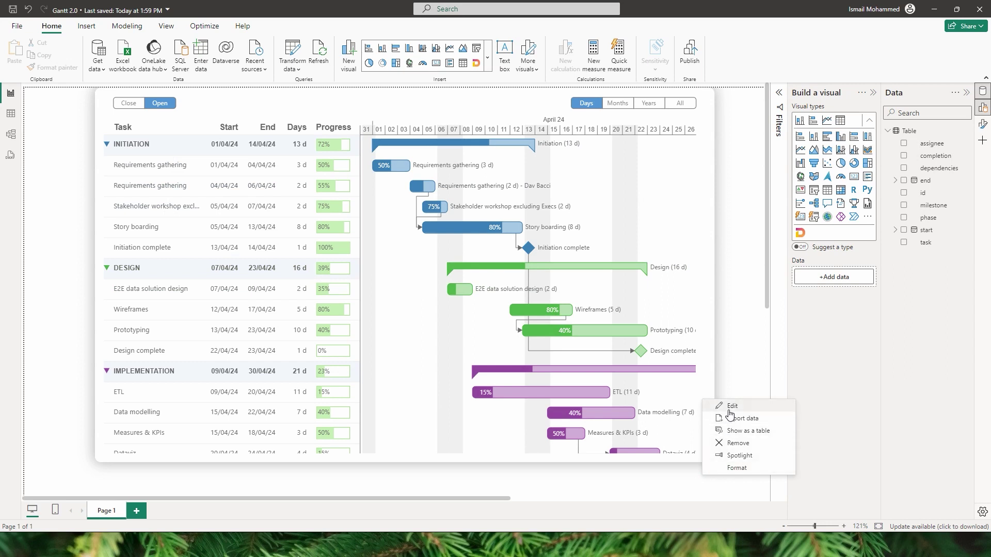
{"action": "left_click", "coordinate": [728, 405]}
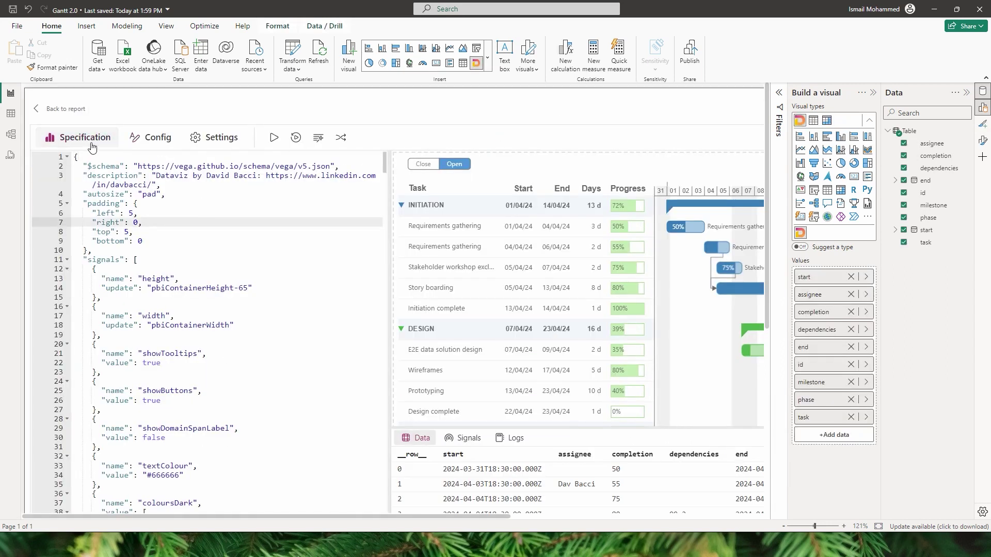
{"action": "left_click", "coordinate": [188, 203]}
{"action": "key", "text": "ctrl+a"}
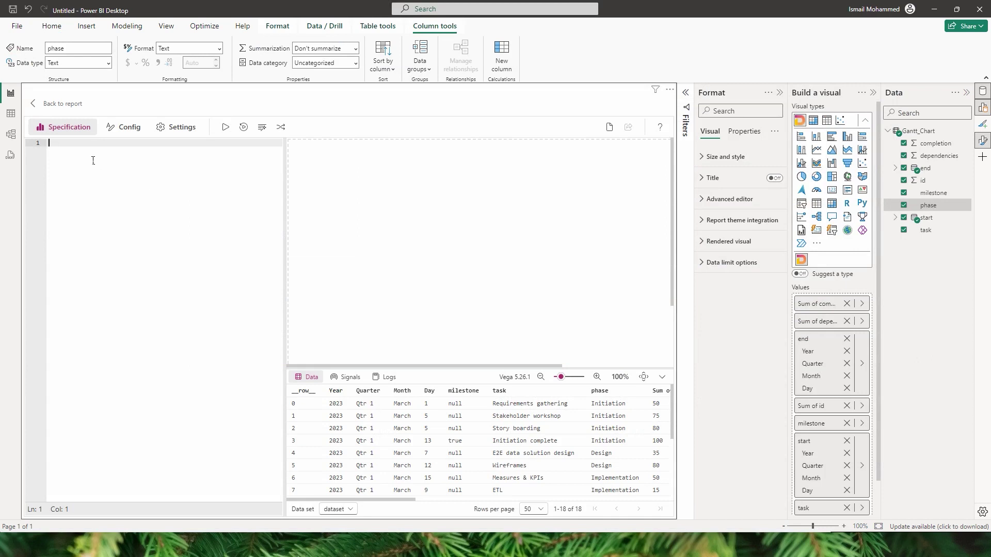
Paste the copied Gantt specification into the untitled report's Deneb editor, apply it, and return to the report
{"action": "key", "text": "ctrl+v"}
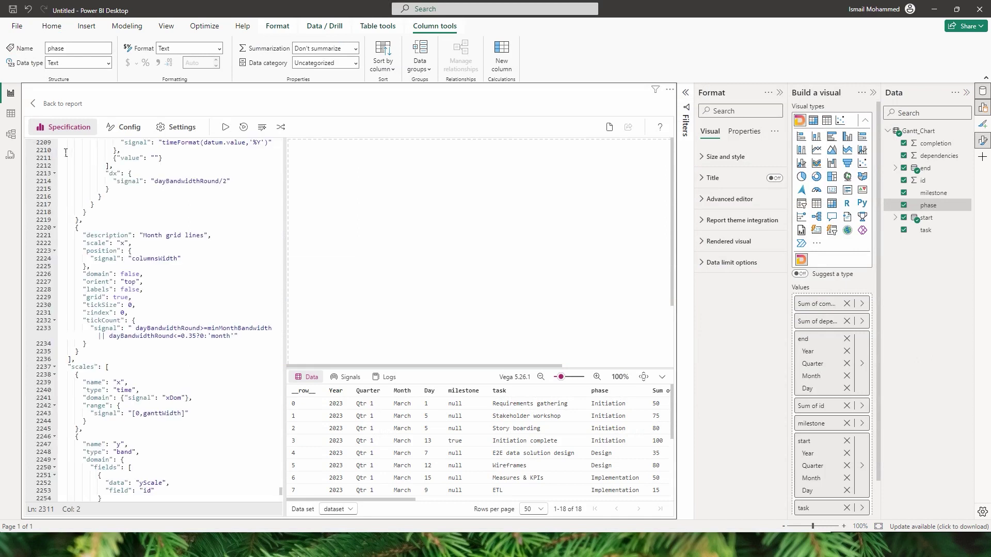
{"action": "left_click", "coordinate": [228, 131]}
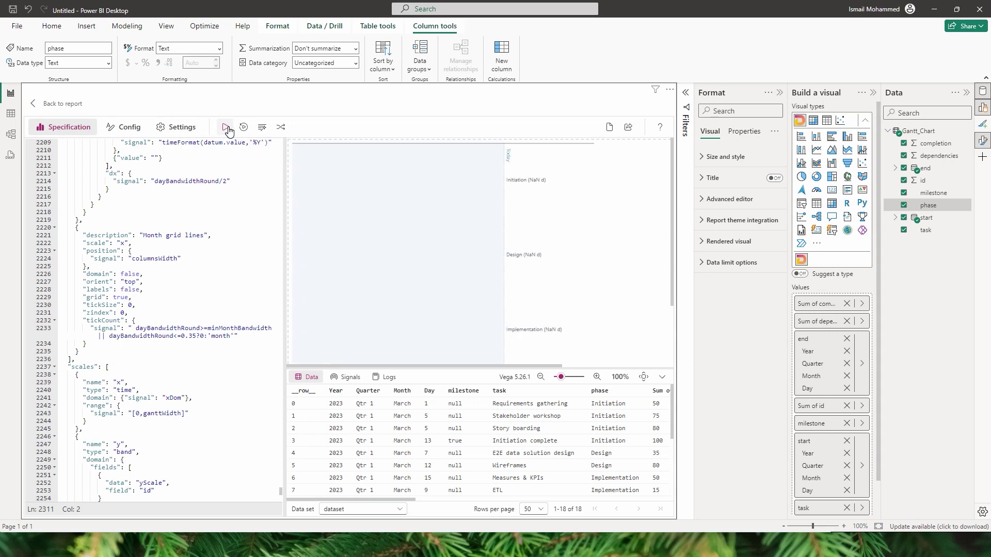
{"action": "left_click", "coordinate": [61, 105]}
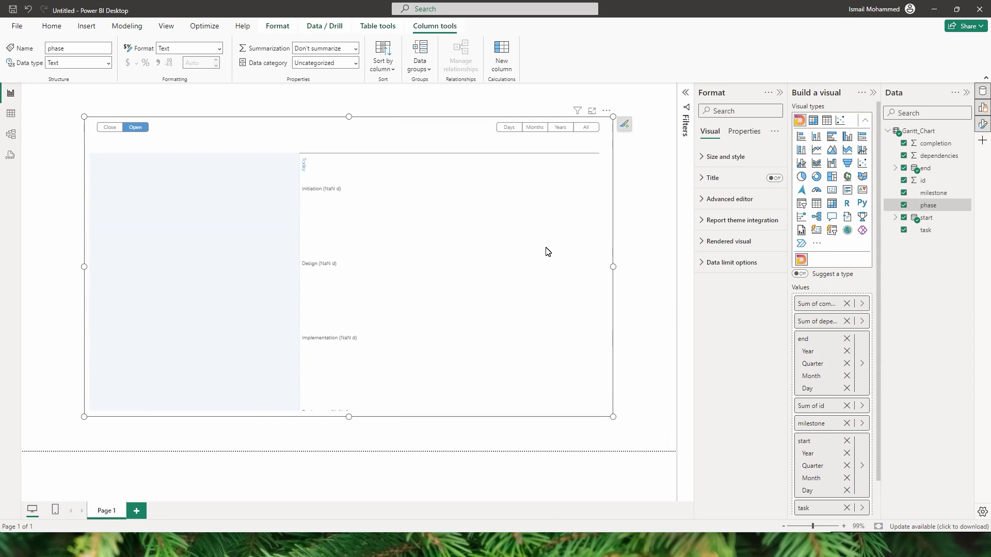
Switch the end and start fields of the Gantt visual from Date Hierarchy to plain date values
{"action": "scroll", "coordinate": [881, 228], "scroll_direction": "down", "scroll_amount": 1}
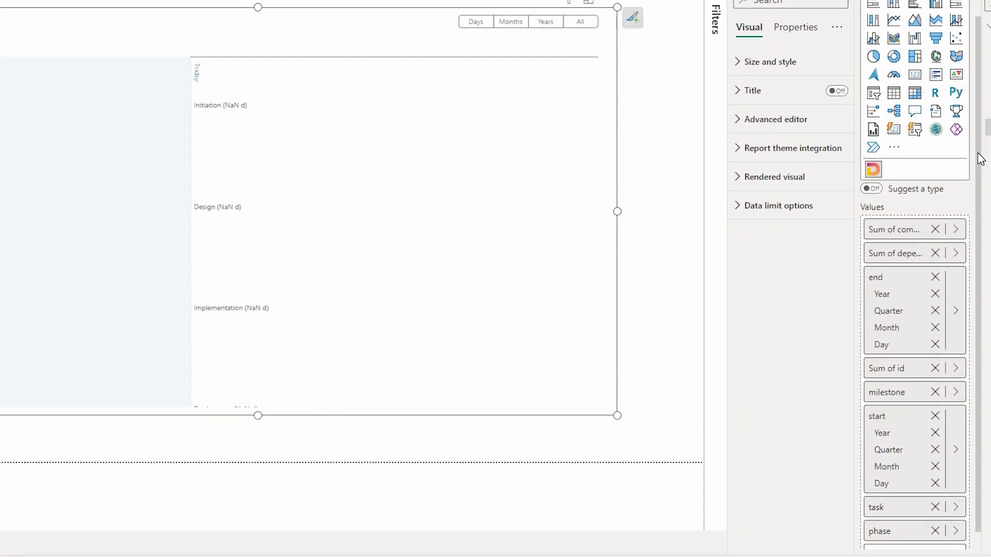
{"action": "scroll", "coordinate": [980, 159], "scroll_direction": "down", "scroll_amount": 1}
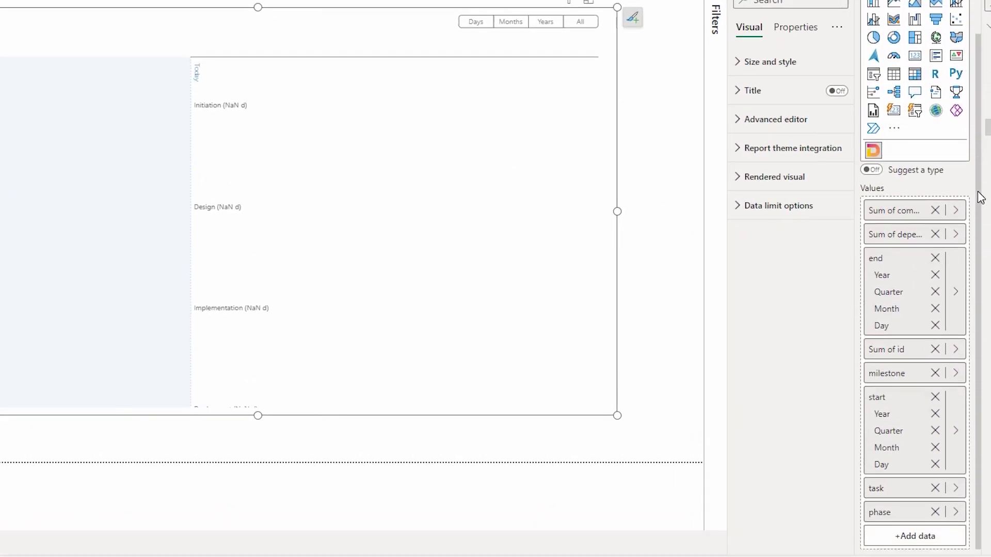
{"action": "right_click", "coordinate": [893, 263]}
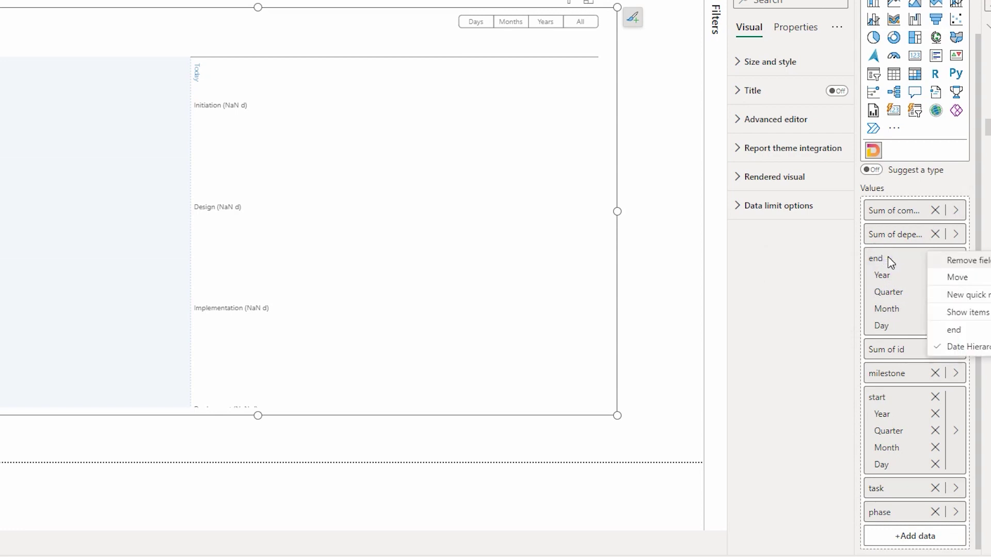
{"action": "left_click", "coordinate": [967, 330]}
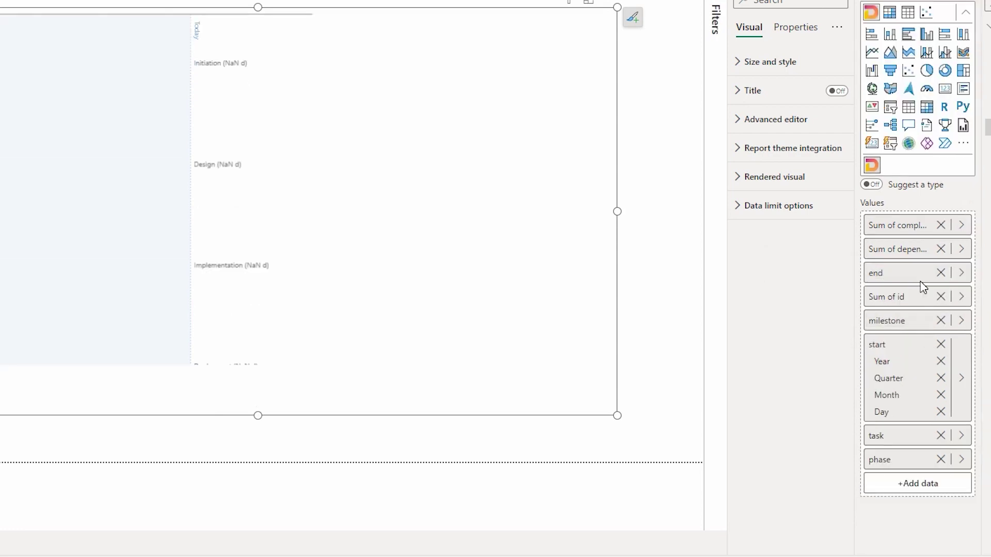
{"action": "right_click", "coordinate": [894, 357]}
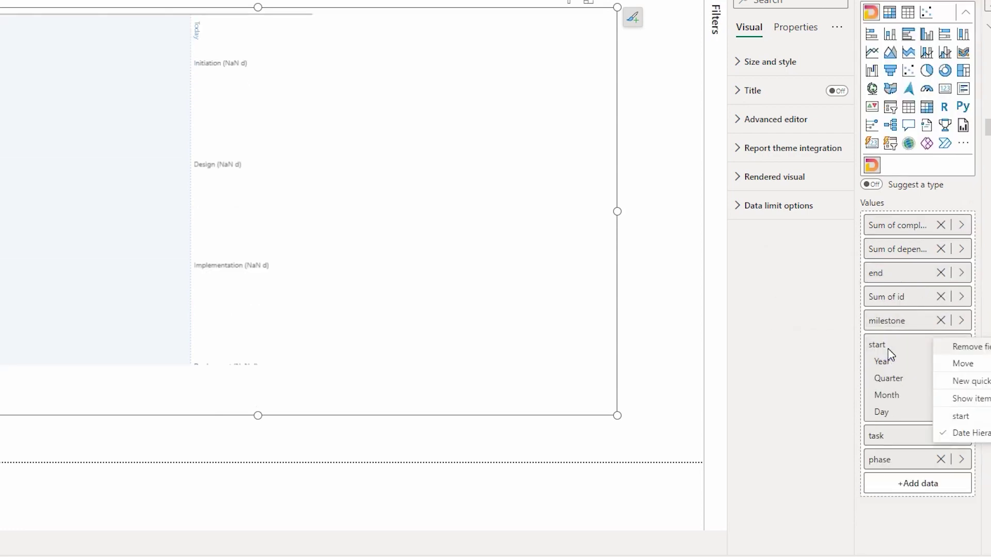
{"action": "left_click", "coordinate": [964, 416]}
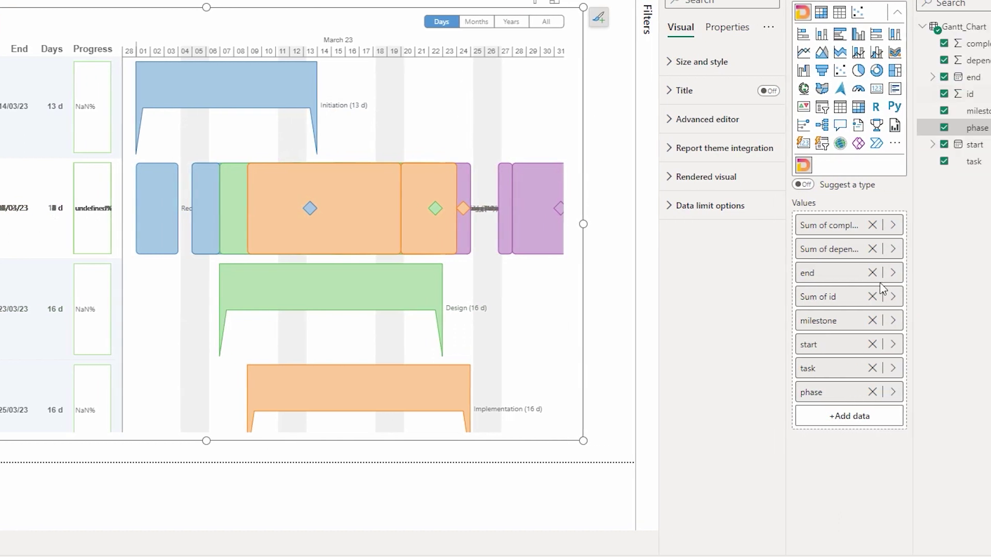
Set the completion, dependencies and id fields of the Gantt visual to Don't summarize
{"action": "left_click", "coordinate": [942, 93]}
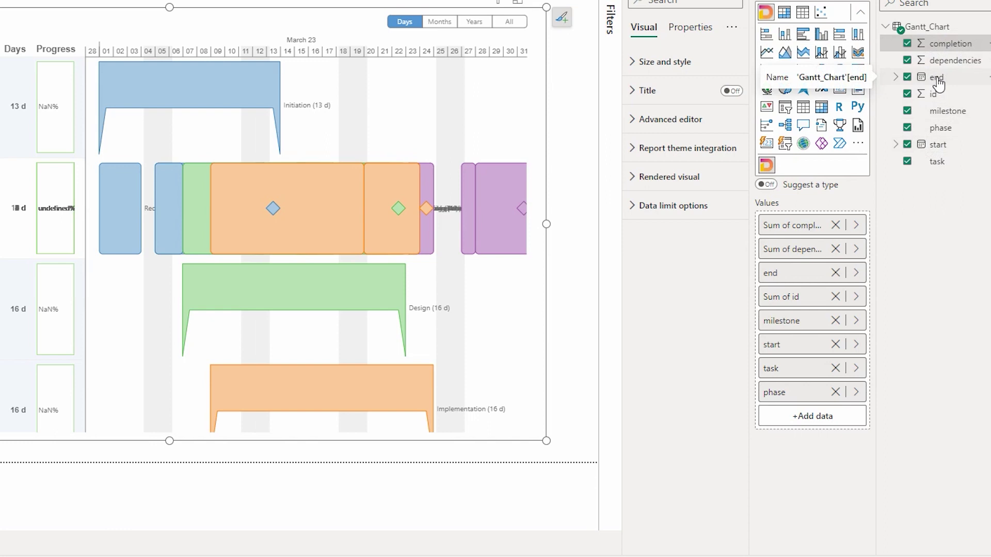
{"action": "right_click", "coordinate": [794, 231]}
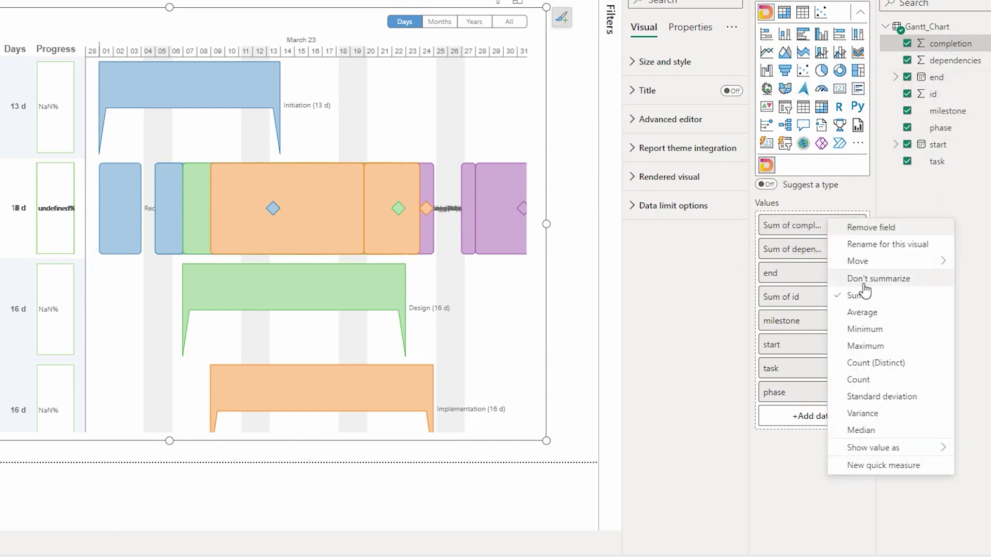
{"action": "left_click", "coordinate": [861, 279]}
{"action": "right_click", "coordinate": [793, 252]}
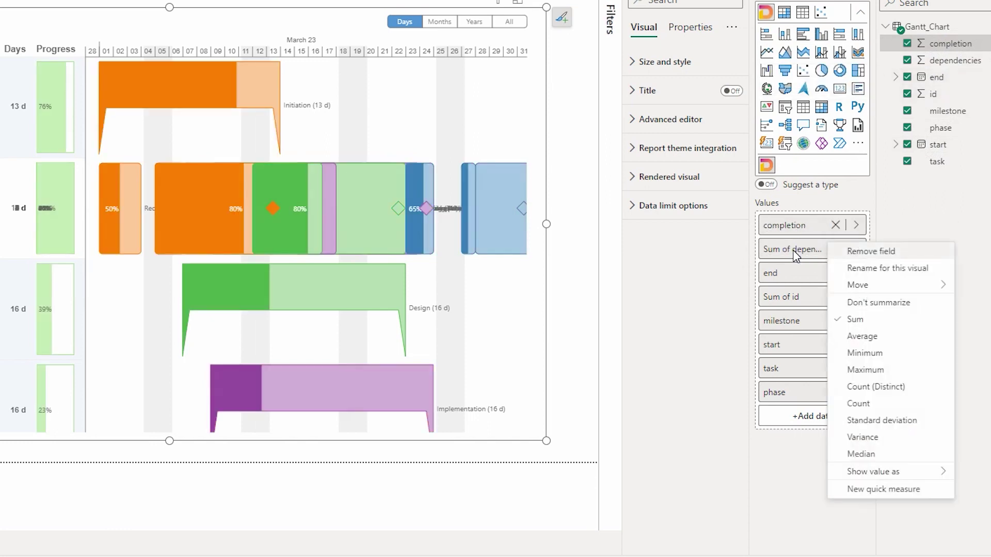
{"action": "left_click", "coordinate": [857, 303]}
{"action": "right_click", "coordinate": [790, 308]}
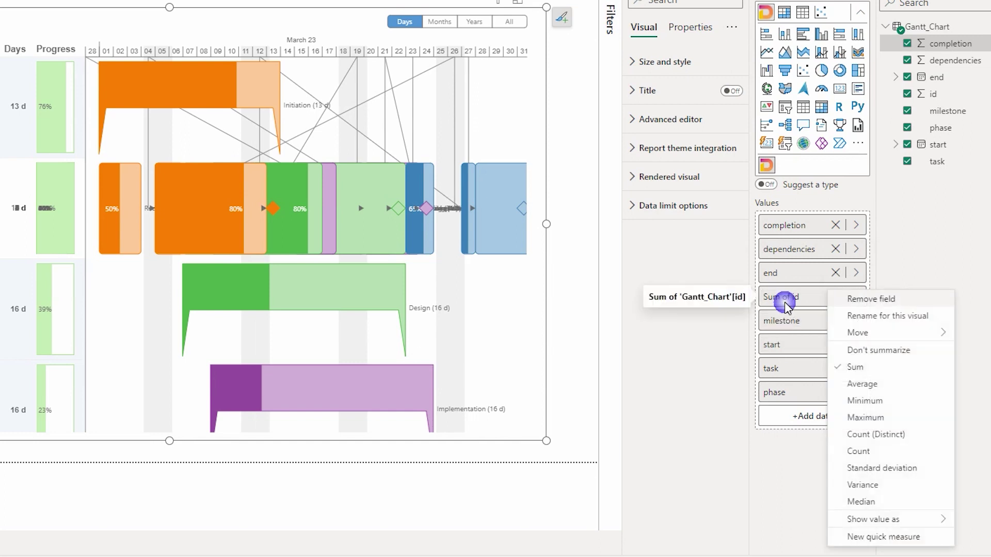
{"action": "left_click", "coordinate": [854, 287]}
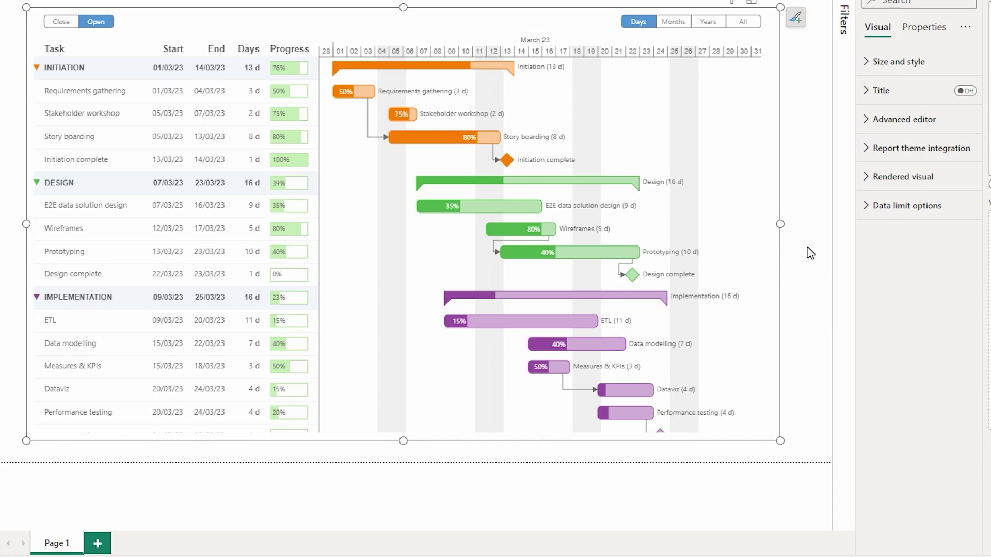
In the Gantt 2.0 report, examine the Gantt chart's daily timeline from the Initiation phase through the Deployment phase
{"action": "left_click", "coordinate": [642, 25]}
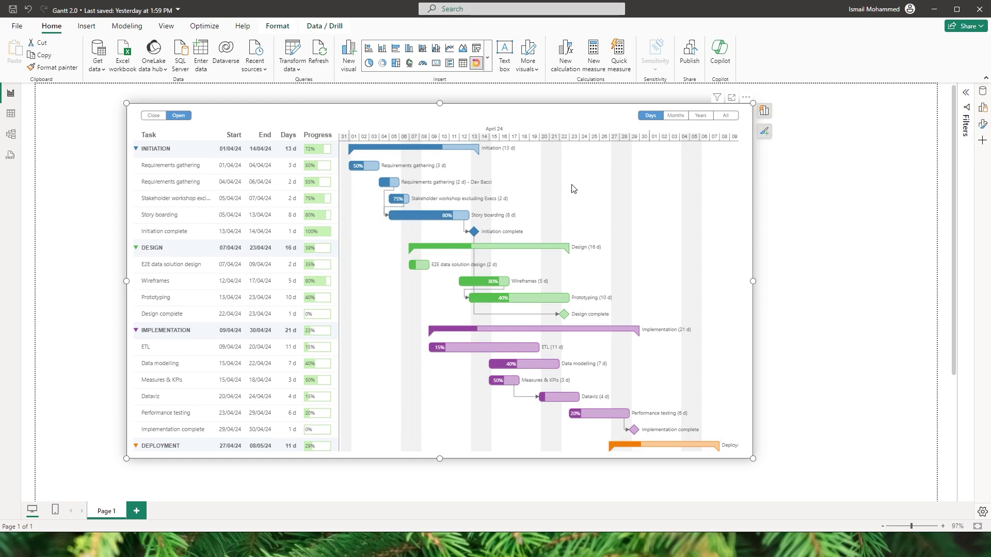
{"action": "left_click_drag", "start_coordinate": [557, 192], "coordinate": [619, 261]}
{"action": "scroll", "coordinate": [630, 274], "scroll_direction": "down", "scroll_amount": 3}
{"action": "scroll", "coordinate": [644, 290], "scroll_direction": "up", "scroll_amount": 2}
{"action": "scroll", "coordinate": [646, 290], "scroll_direction": "up", "scroll_amount": 1}
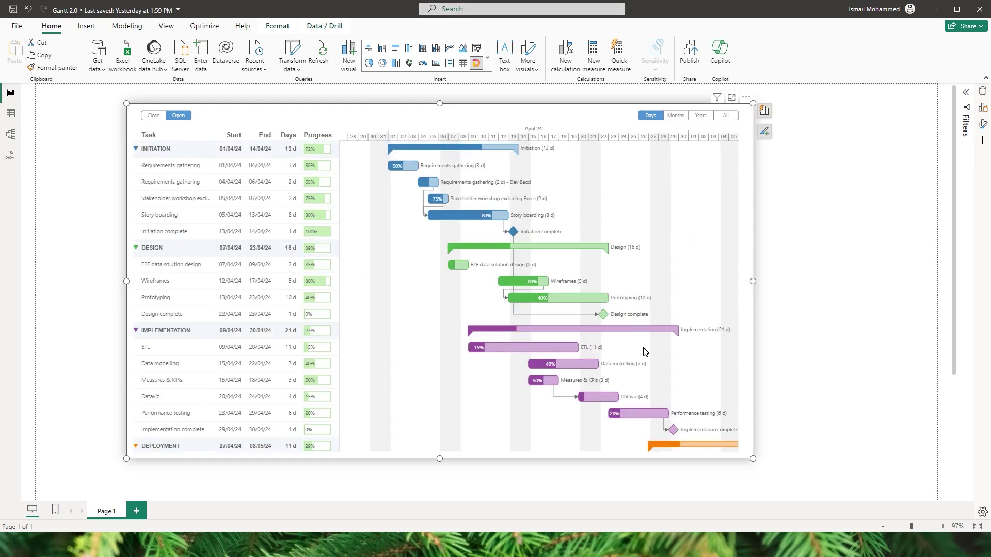
{"action": "left_click", "coordinate": [648, 331]}
{"action": "left_click_drag", "start_coordinate": [663, 341], "coordinate": [513, 321]}
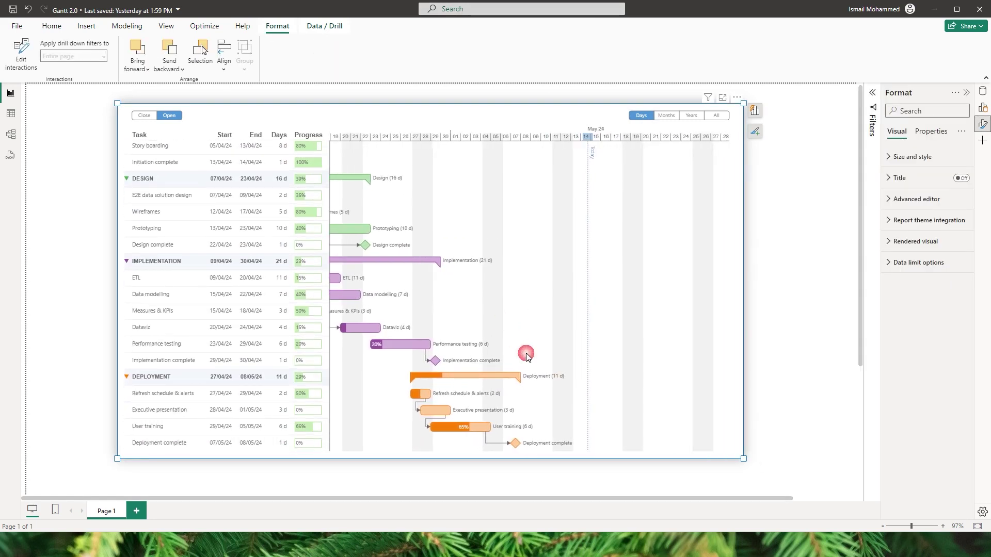
{"action": "left_click_drag", "start_coordinate": [562, 396], "coordinate": [519, 386]}
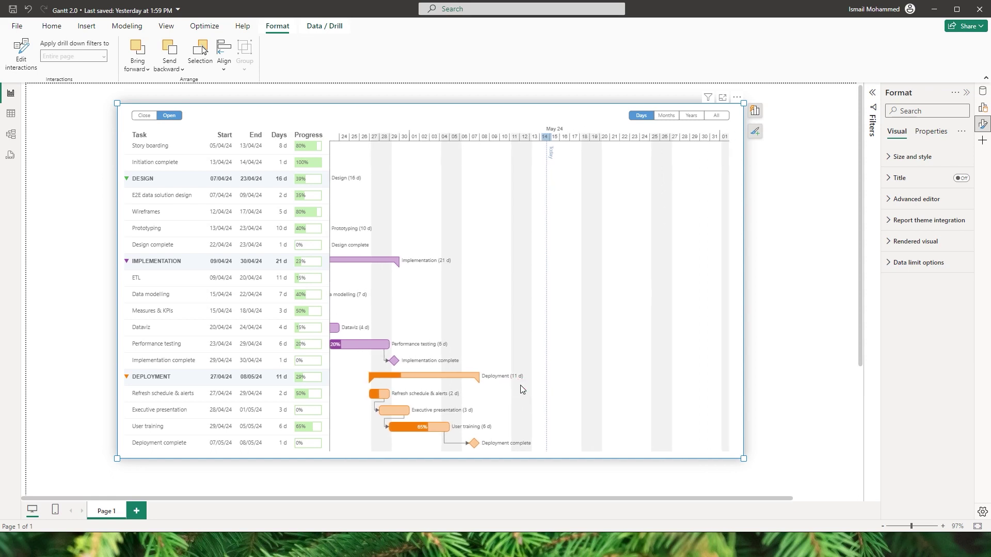
{"action": "left_click", "coordinate": [568, 263]}
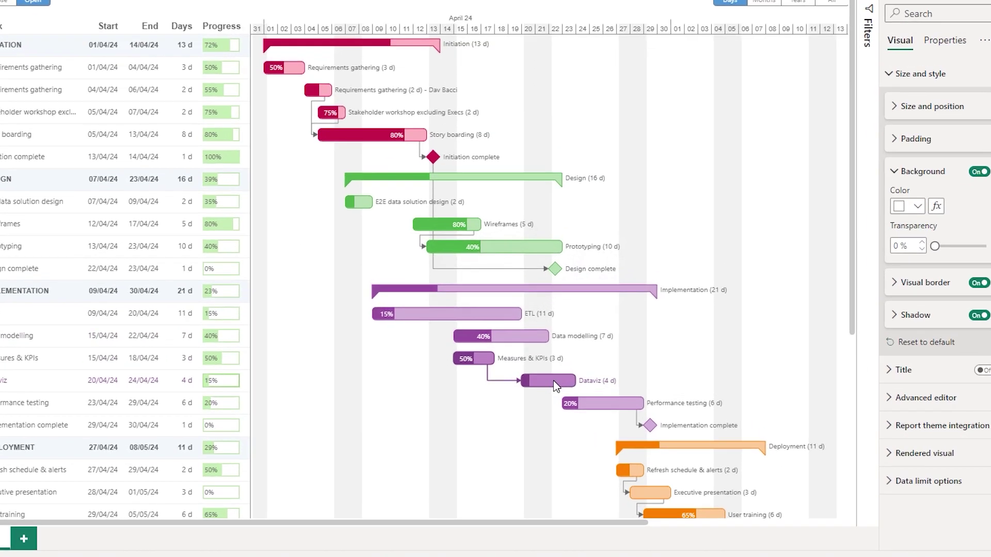
Open the Table's query for editing and select the dependencies value of the Dataviz row in its source data
{"action": "mouse_move", "coordinate": [537, 392]}
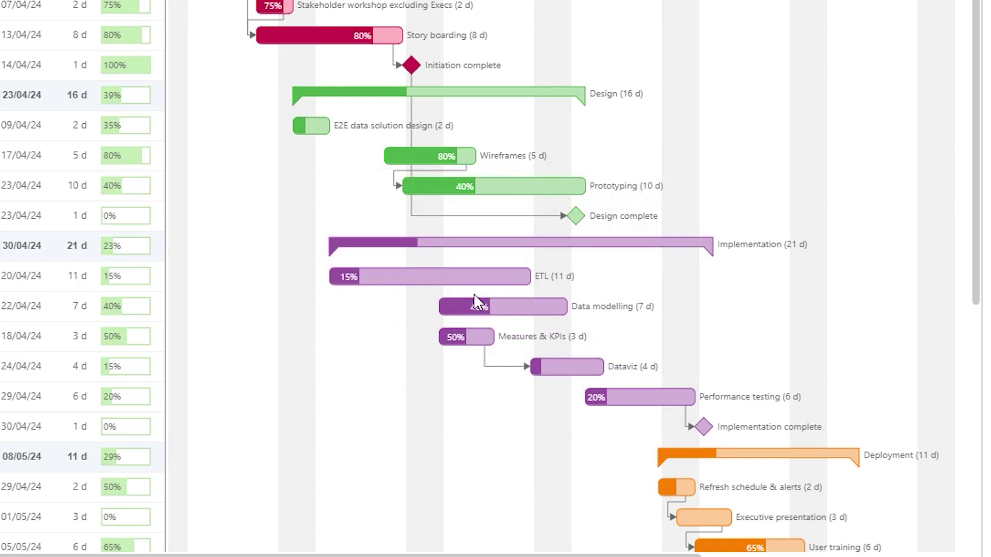
{"action": "mouse_move", "coordinate": [476, 311]}
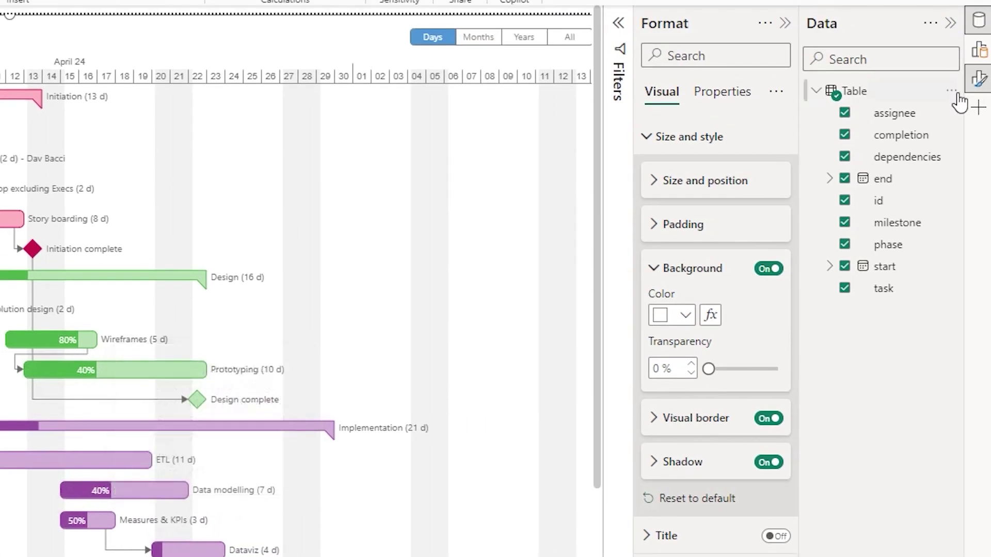
{"action": "left_click", "coordinate": [955, 93]}
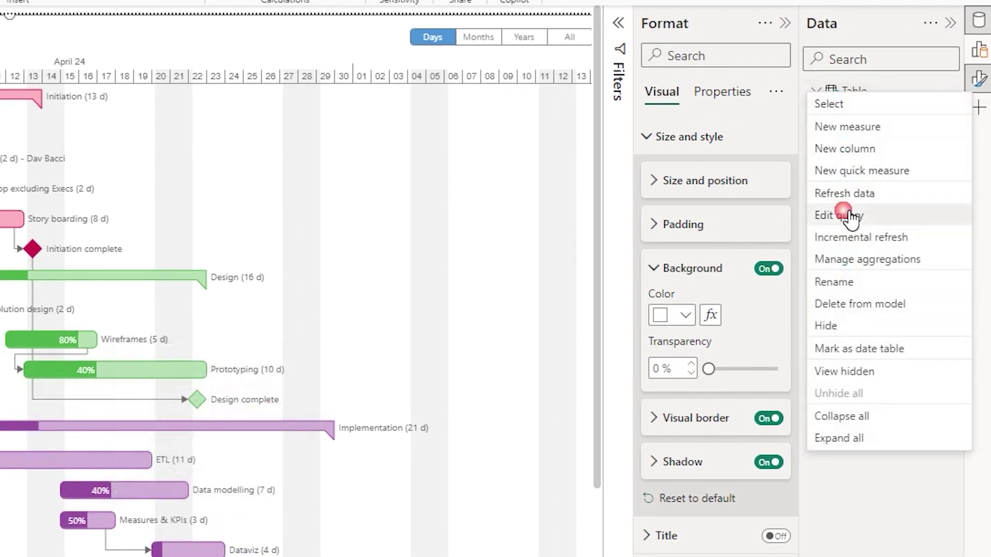
{"action": "left_click", "coordinate": [840, 215]}
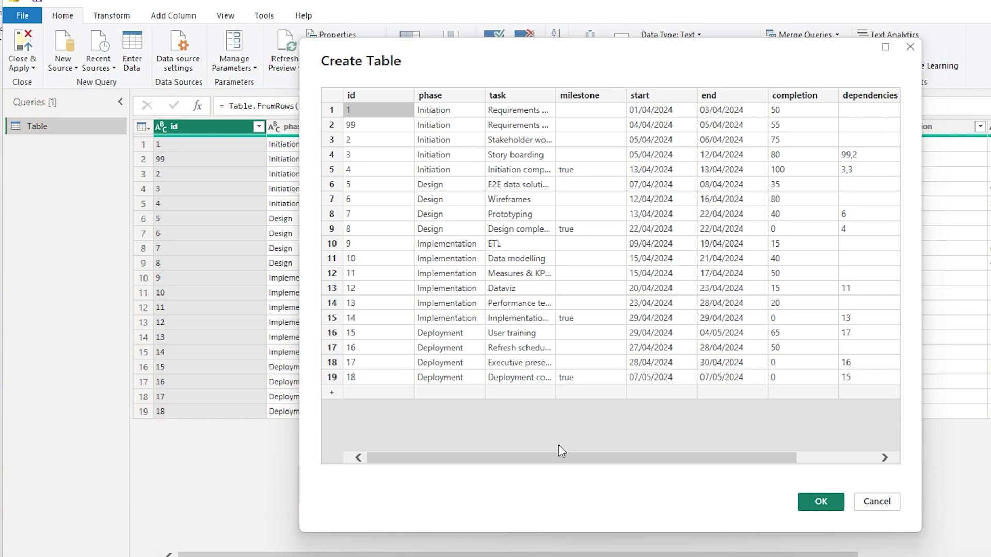
{"action": "left_click_drag", "start_coordinate": [560, 458], "coordinate": [663, 460]}
{"action": "left_click", "coordinate": [759, 296]}
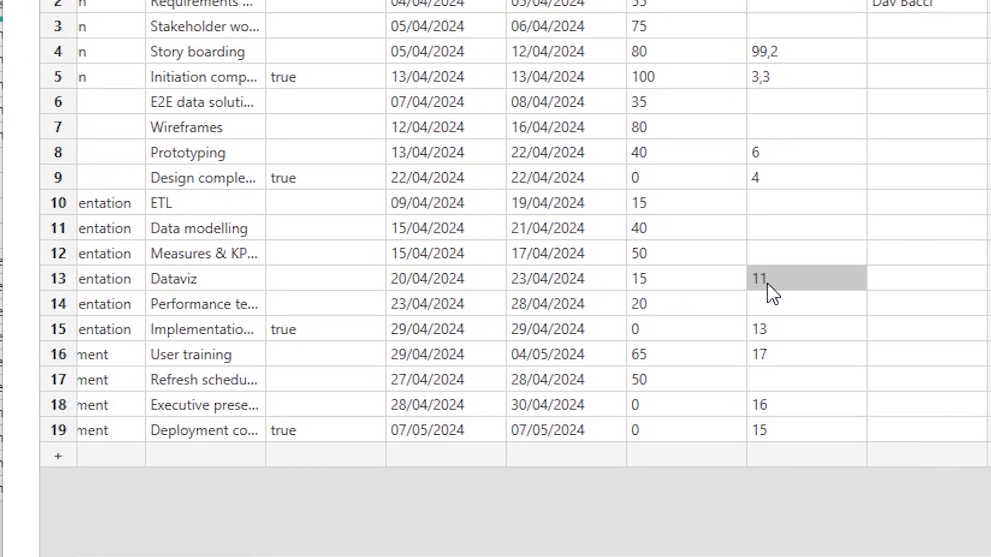
Set the Dataviz row's dependencies to 11,10 in the source table and check the task's links in the Gantt chart
{"action": "scroll", "coordinate": [419, 555], "scroll_direction": "left", "scroll_amount": 3}
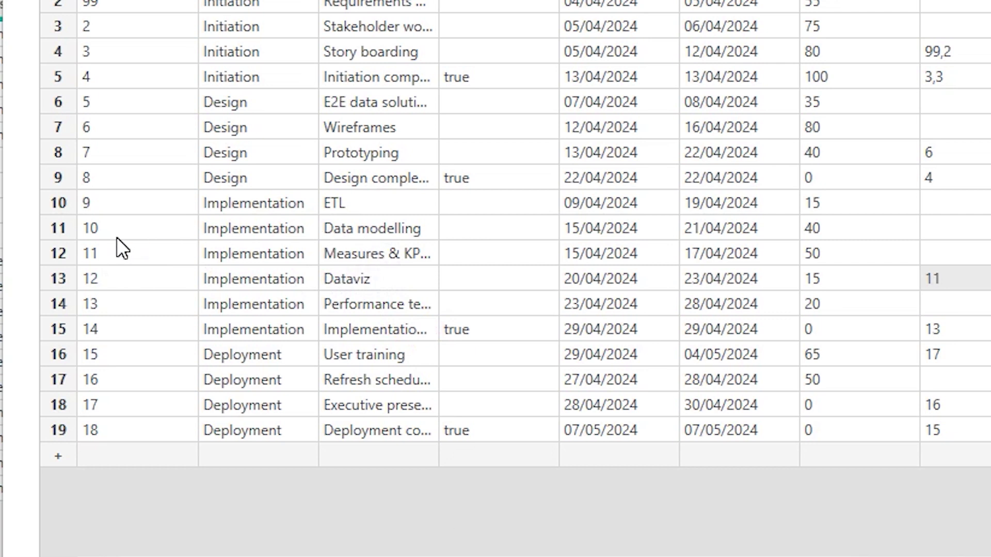
{"action": "scroll", "coordinate": [310, 482], "scroll_direction": "right", "scroll_amount": 3}
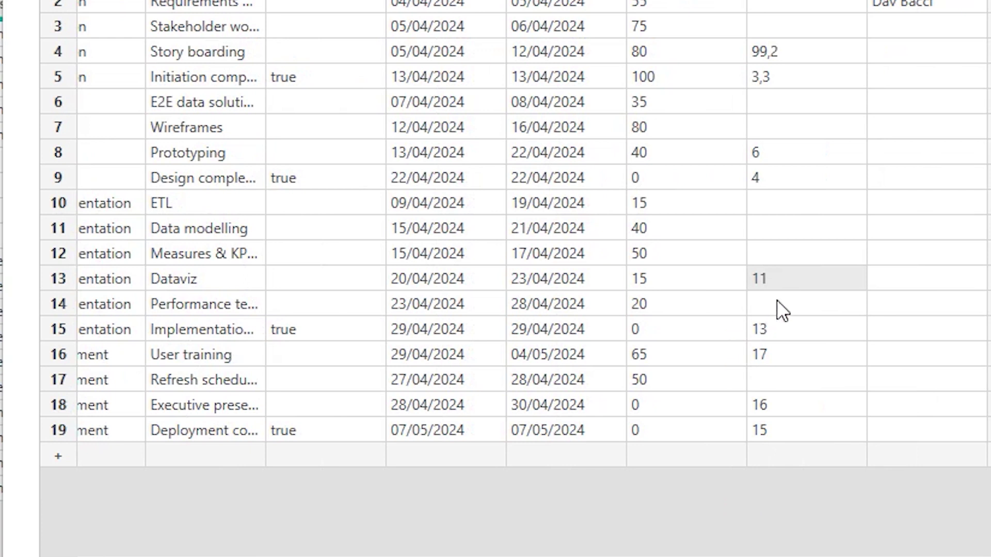
{"action": "left_click", "coordinate": [785, 287]}
{"action": "left_click", "coordinate": [790, 284]}
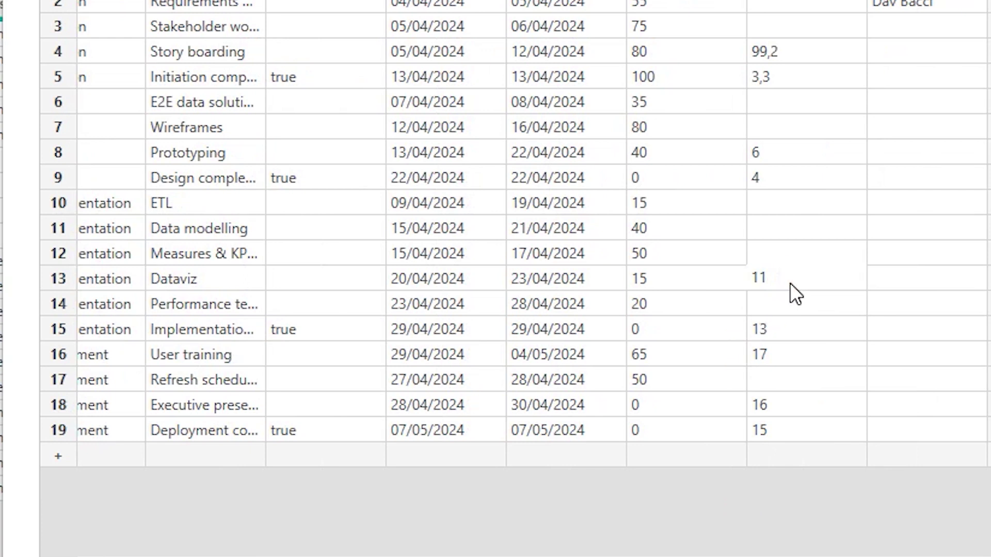
{"action": "type", "text": ",10"}
{"action": "key", "text": "Return"}
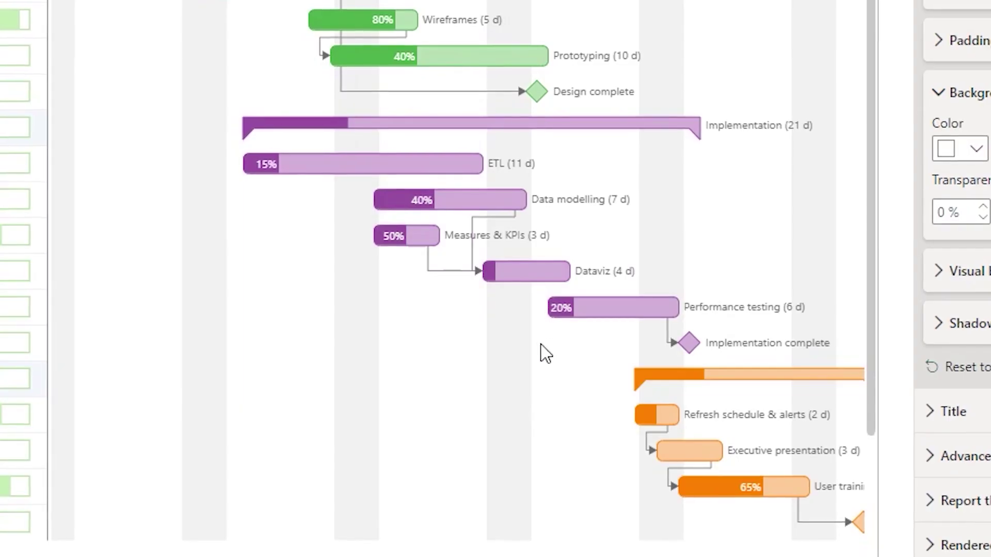
{"action": "mouse_move", "coordinate": [549, 388]}
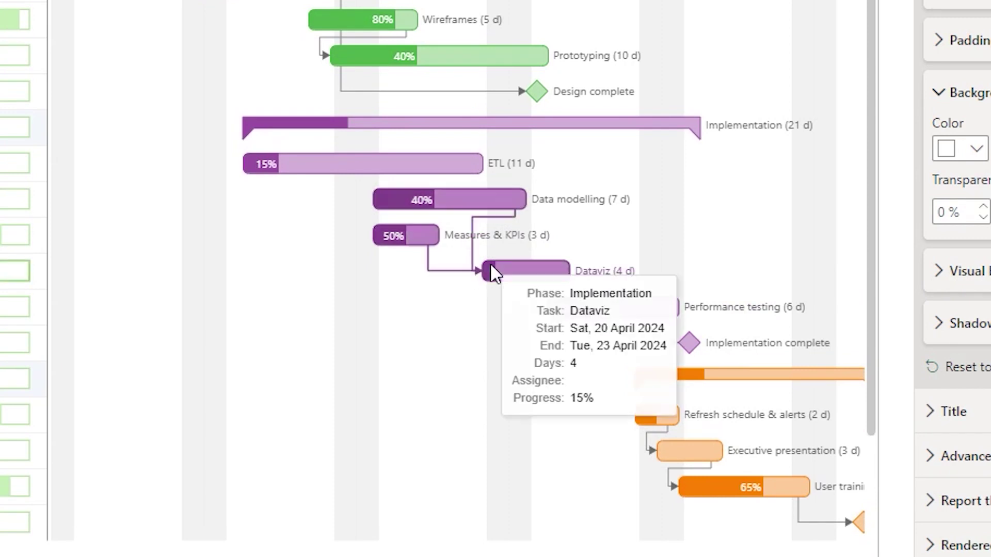
{"action": "mouse_move", "coordinate": [485, 206]}
{"action": "mouse_move", "coordinate": [533, 273]}
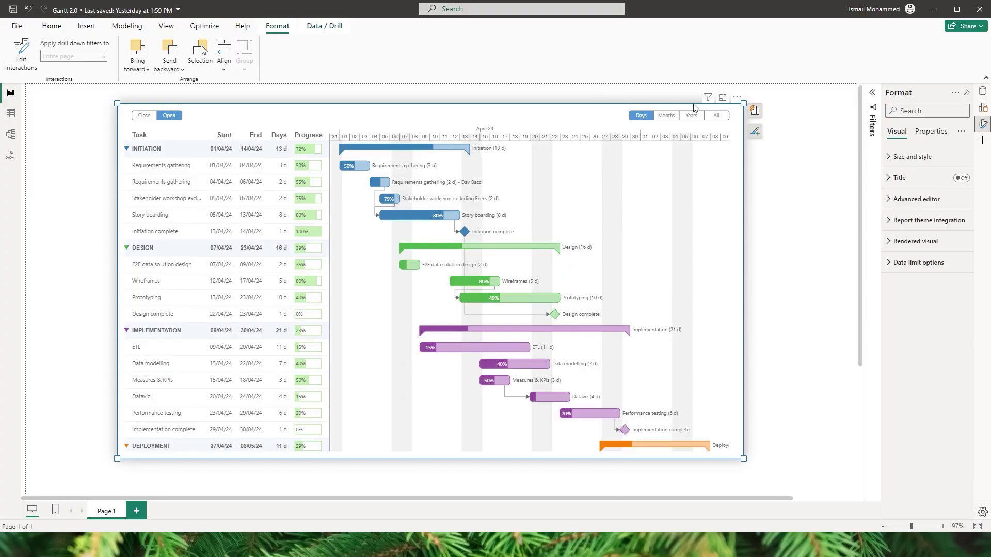
Open the Gantt visual for editing and review the columns available for the start field in the specification field mapping
{"action": "left_click", "coordinate": [737, 97]}
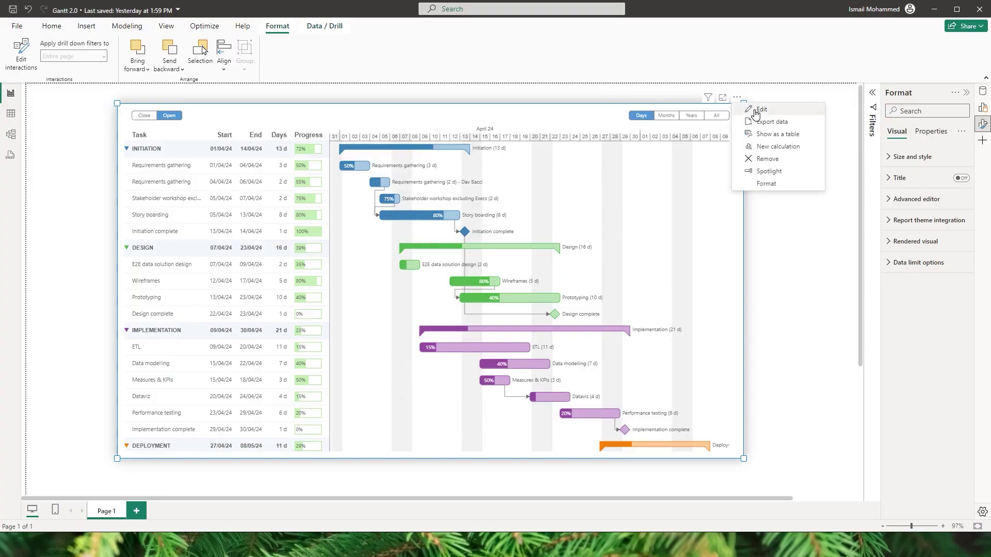
{"action": "left_click", "coordinate": [756, 110]}
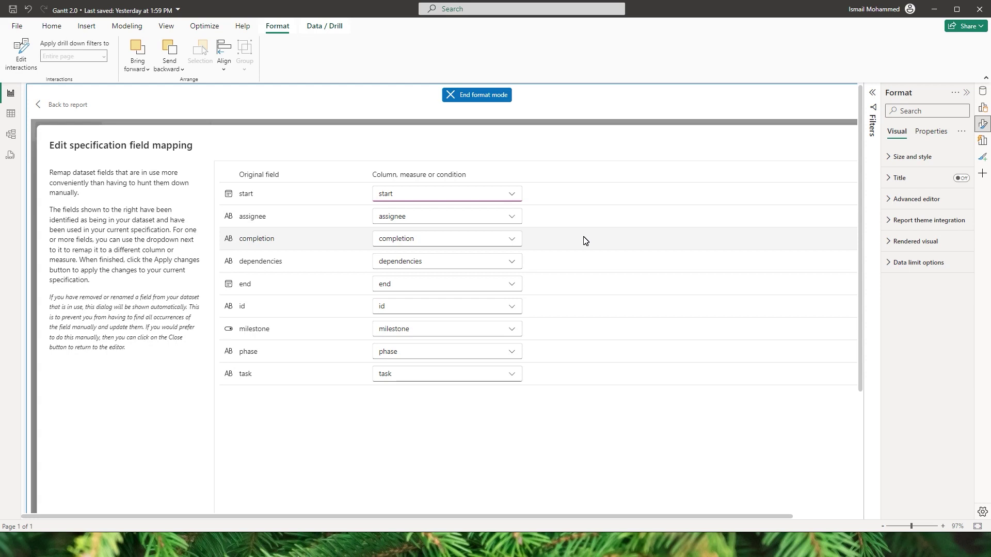
{"action": "left_click", "coordinate": [393, 201]}
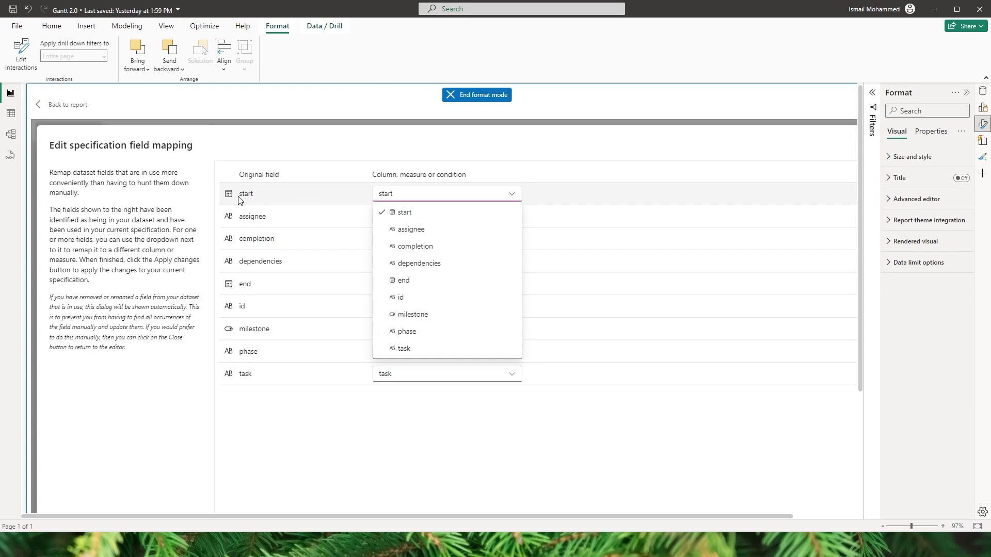
{"action": "left_click", "coordinate": [366, 174]}
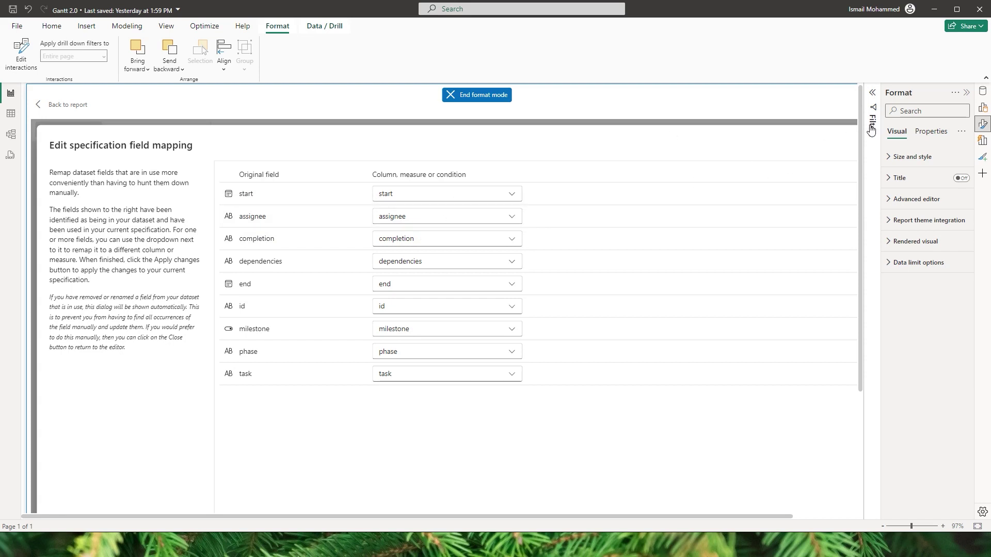
Close the specification field mapping without applying it and display the visual's Config code
{"action": "scroll", "coordinate": [863, 184], "scroll_direction": "down", "scroll_amount": 1}
{"action": "scroll", "coordinate": [862, 179], "scroll_direction": "down", "scroll_amount": 2}
{"action": "scroll", "coordinate": [776, 520], "scroll_direction": "right", "scroll_amount": 2}
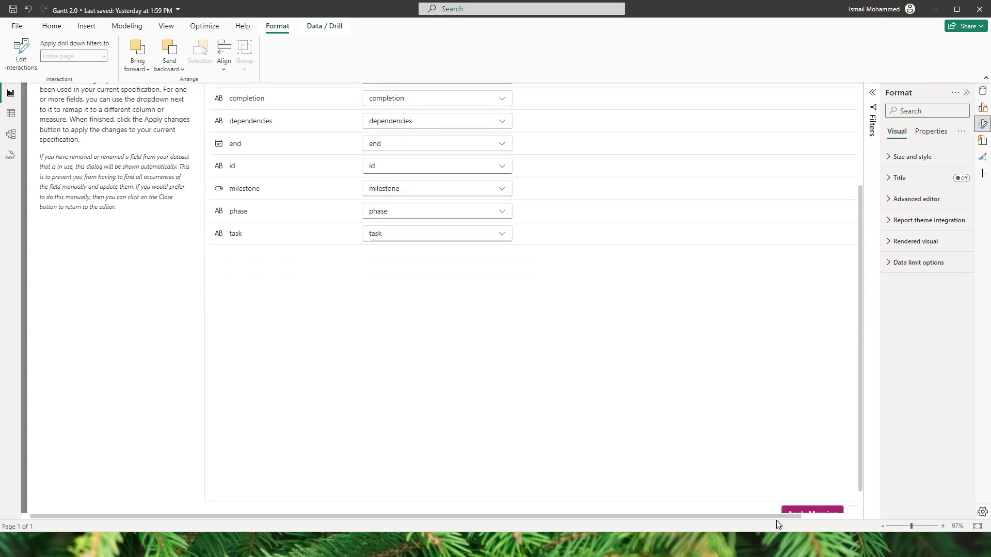
{"action": "scroll", "coordinate": [861, 393], "scroll_direction": "down", "scroll_amount": 1}
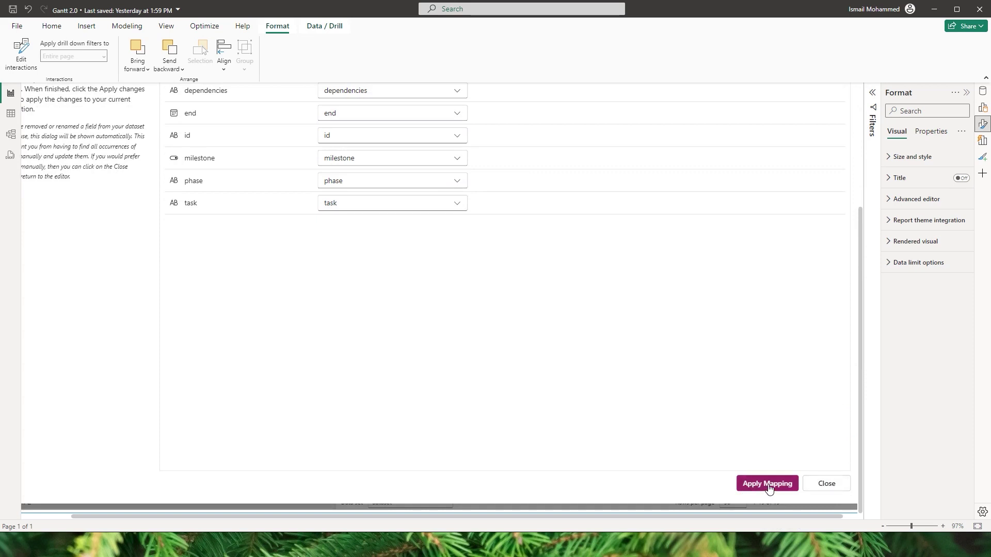
{"action": "left_click", "coordinate": [826, 485]}
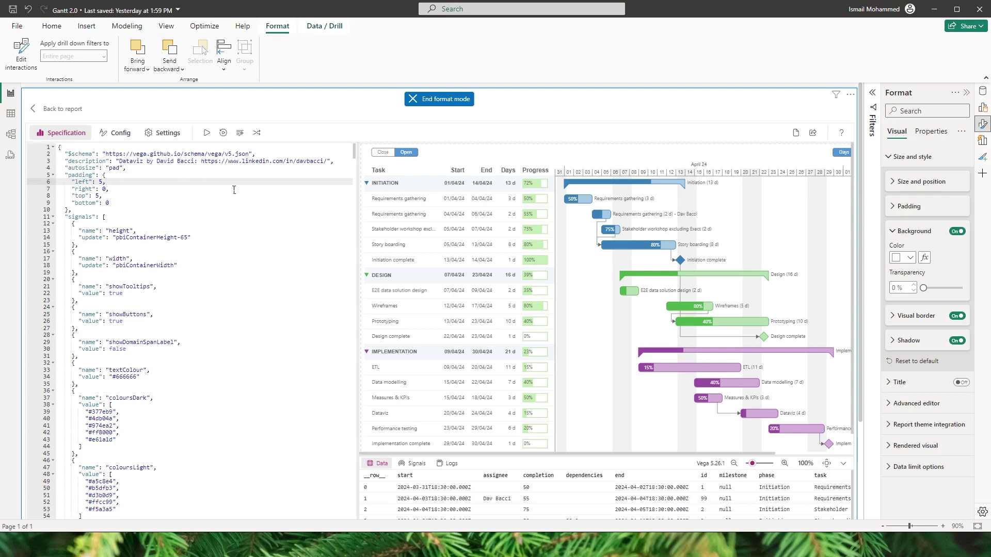
{"action": "left_click", "coordinate": [119, 135]}
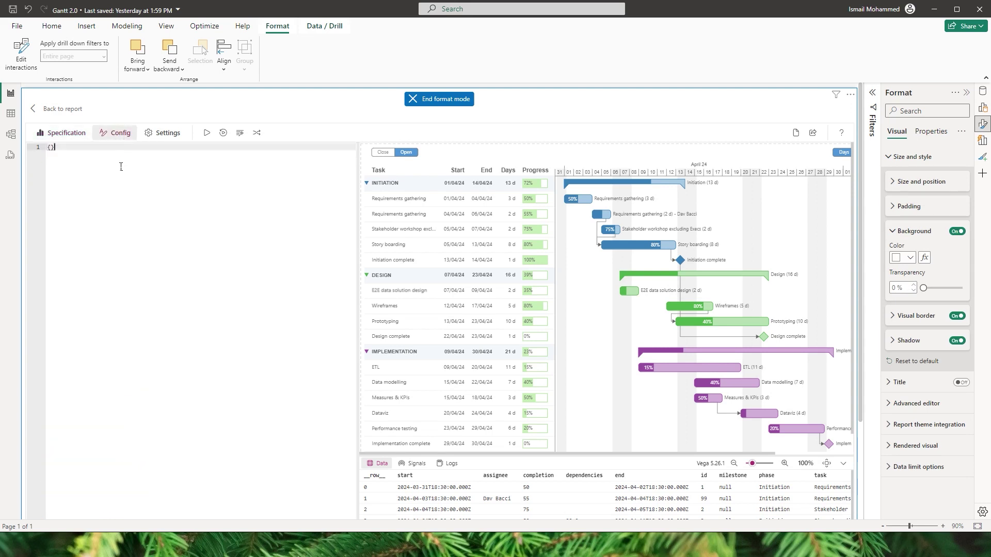
Review the visual's provider, render mode and interactivity settings and its specification field mapping, leaving everything unchanged
{"action": "left_click", "coordinate": [159, 135]}
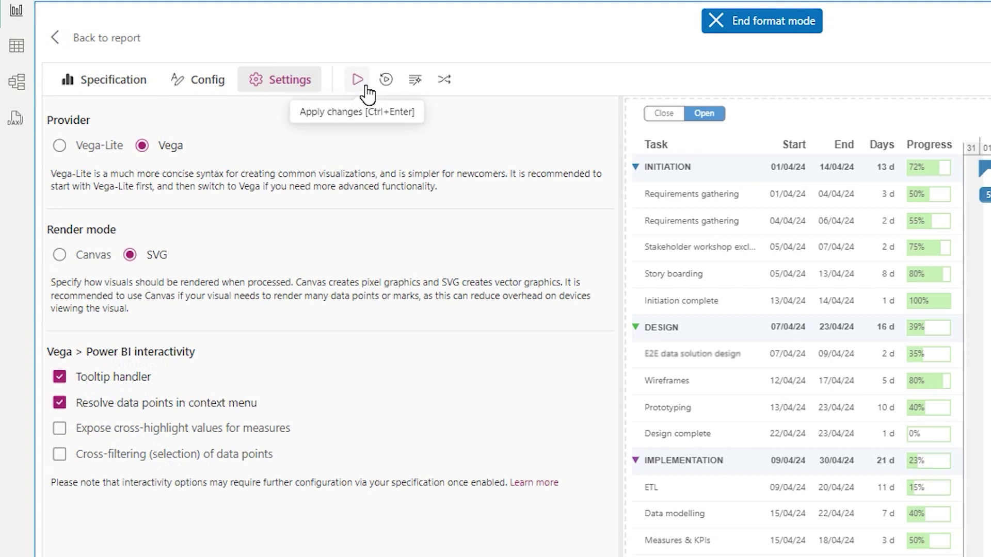
{"action": "left_click", "coordinate": [129, 82]}
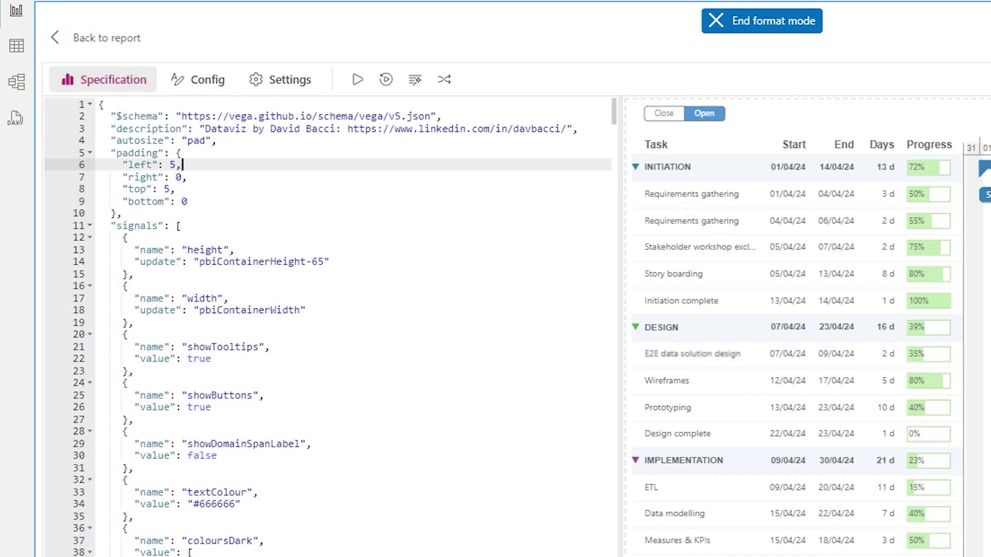
{"action": "left_click", "coordinate": [445, 83]}
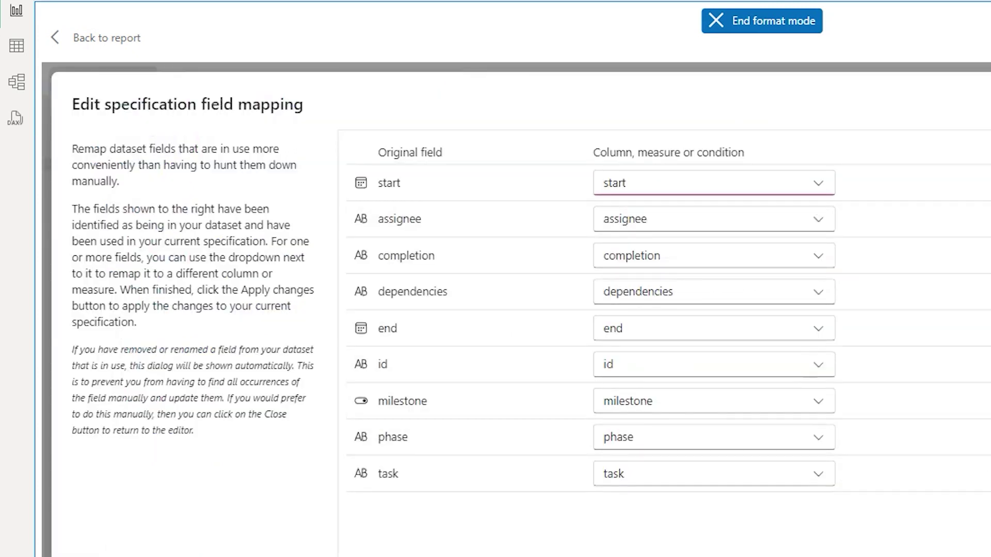
{"action": "key", "text": "Escape"}
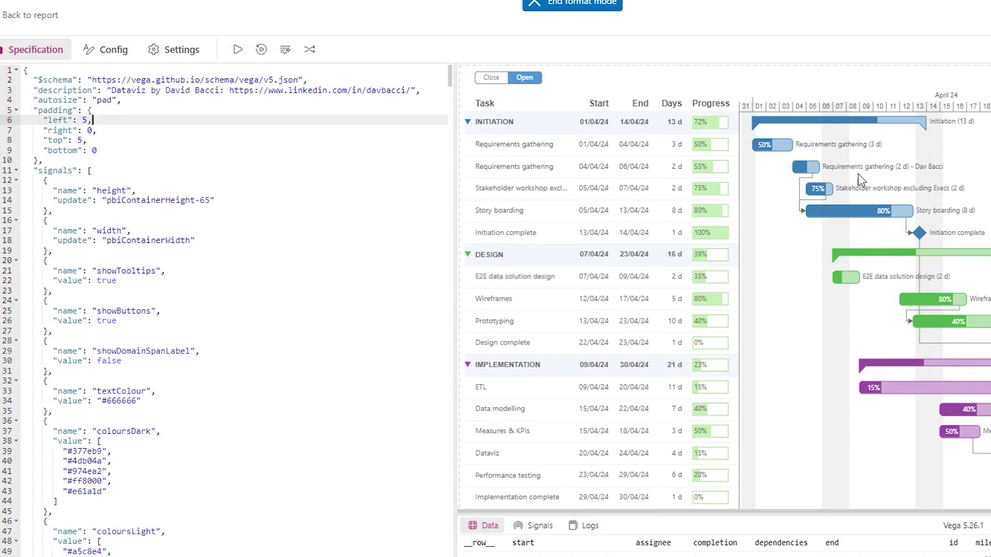
Locate the coloursDark list in the specification and copy the crimson c9184a from the red-to-pink palette on the color palette website
{"action": "left_click", "coordinate": [301, 133]}
{"action": "left_click_drag", "start_coordinate": [454, 78], "coordinate": [455, 87]}
{"action": "left_click_drag", "start_coordinate": [98, 99], "coordinate": [151, 101]}
{"action": "left_click", "coordinate": [97, 200]}
{"action": "left_click", "coordinate": [126, 140]}
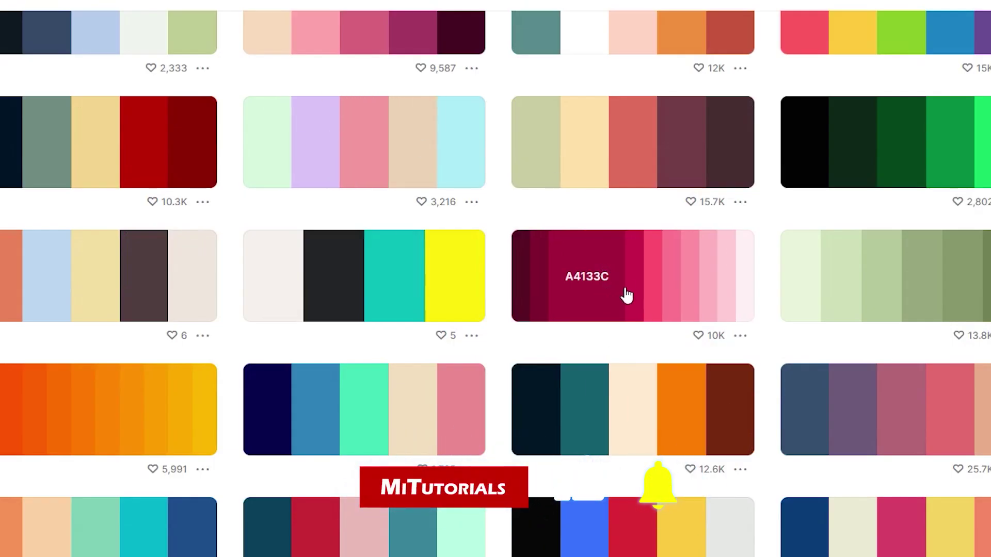
{"action": "left_click", "coordinate": [611, 286]}
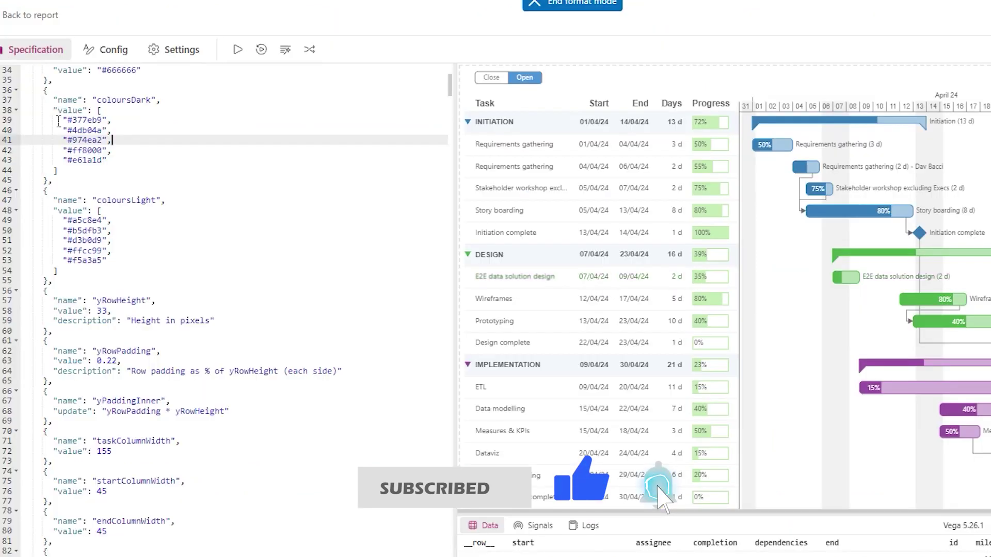
Replace the first coloursDark value in the specification with #c9184a and apply the changes to the Gantt chart
{"action": "double_click", "coordinate": [85, 120]}
{"action": "type", "text": "c9184a"}
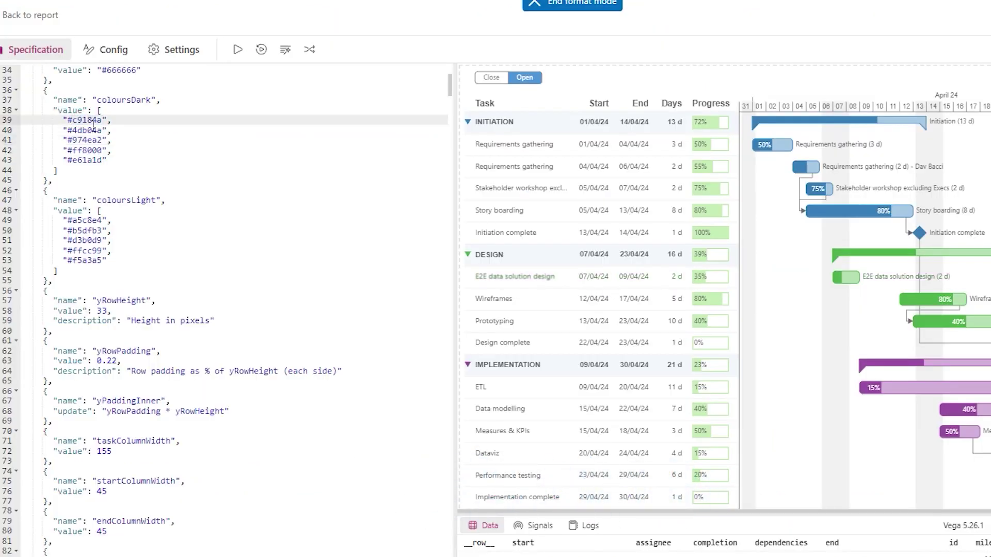
{"action": "left_click", "coordinate": [239, 51]}
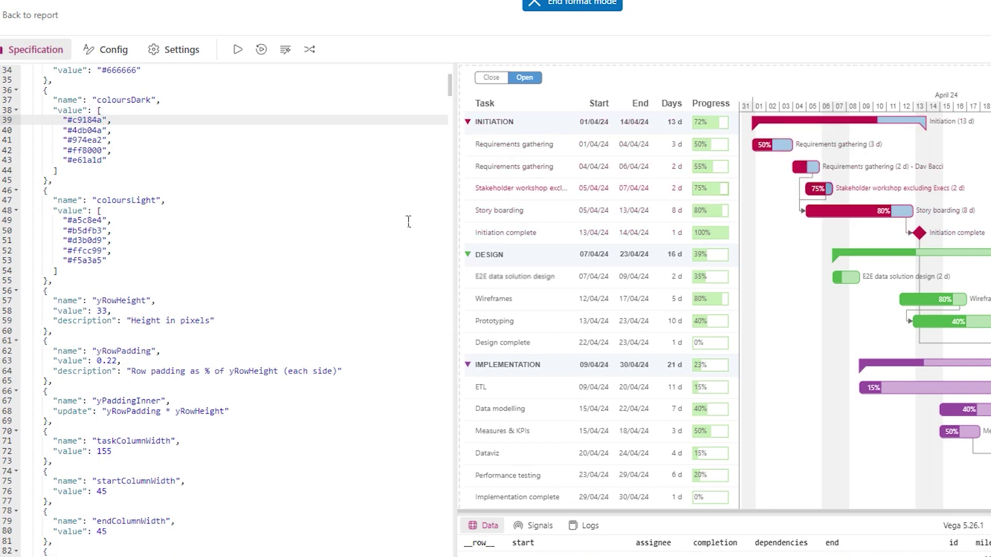
Replace the first coloursLight value in the specification with #ffb3c1 and apply the changes to the Gantt chart
{"action": "left_click", "coordinate": [134, 271]}
{"action": "left_click_drag", "start_coordinate": [134, 271], "coordinate": [35, 202]}
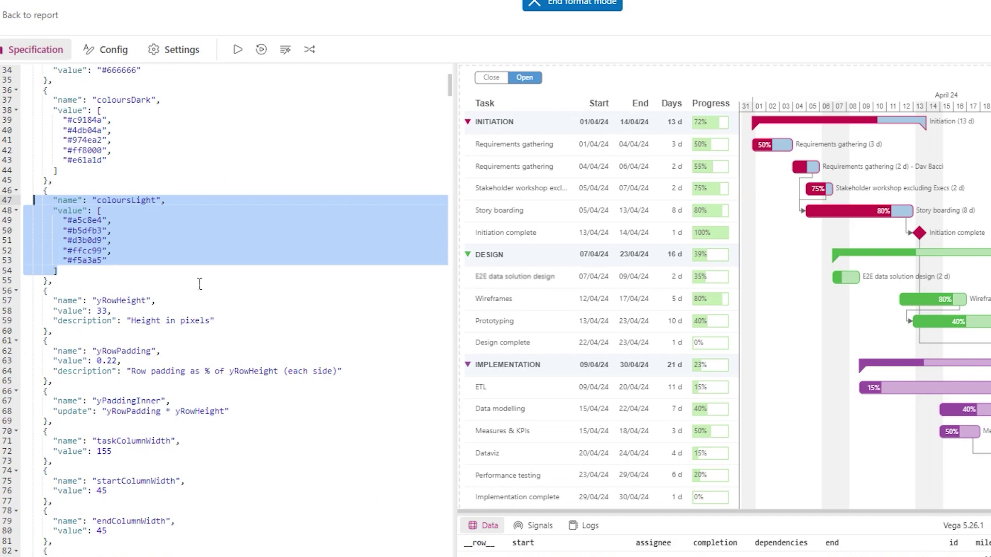
{"action": "left_click", "coordinate": [93, 261]}
{"action": "double_click", "coordinate": [84, 220]}
{"action": "type", "text": "ffb3c1"}
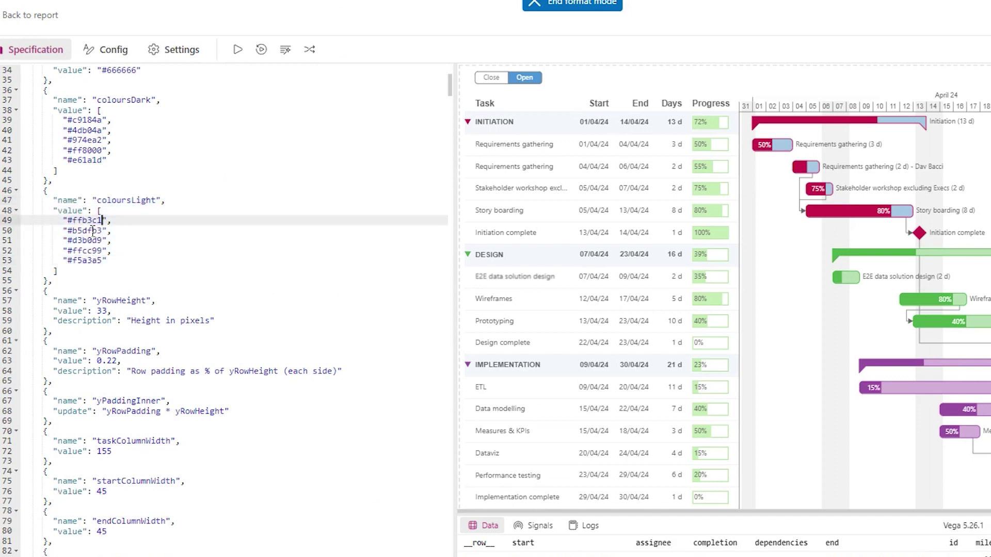
{"action": "left_click", "coordinate": [238, 50]}
Enlarge the data preview to examine the dataset, phases and milestones data sets, and shrink it back to reveal the chart
{"action": "left_click_drag", "start_coordinate": [836, 514], "coordinate": [817, 326]}
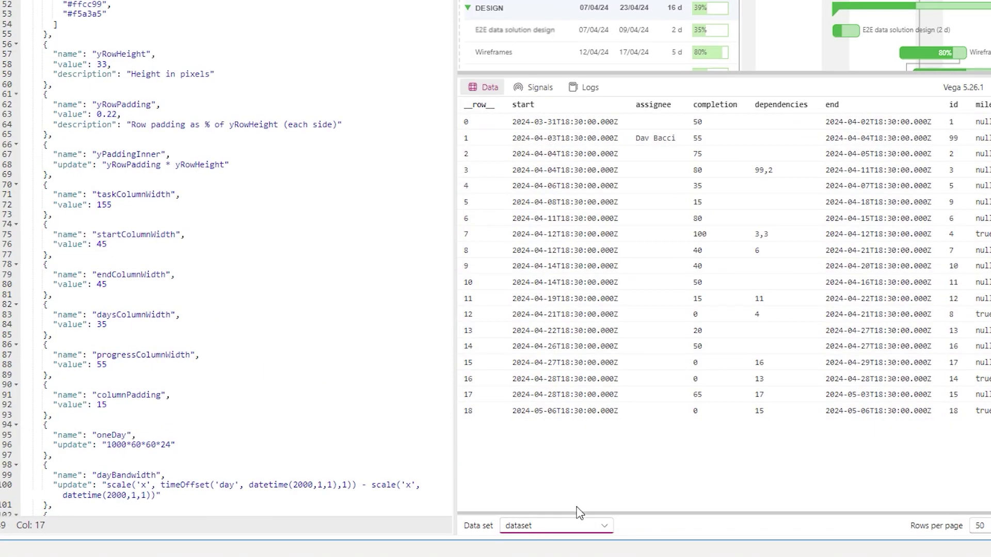
{"action": "left_click", "coordinate": [565, 531]}
{"action": "left_click", "coordinate": [566, 534]}
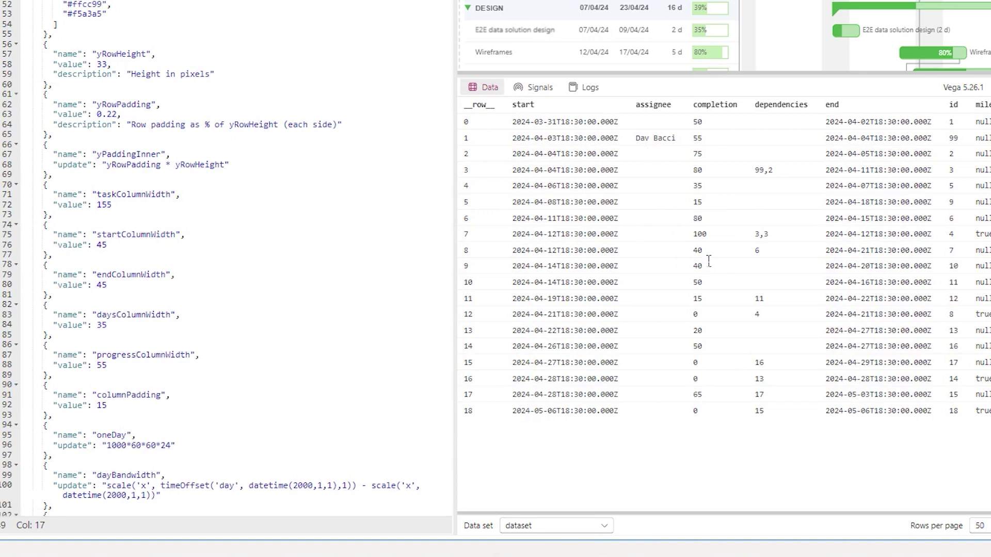
{"action": "left_click", "coordinate": [604, 525]}
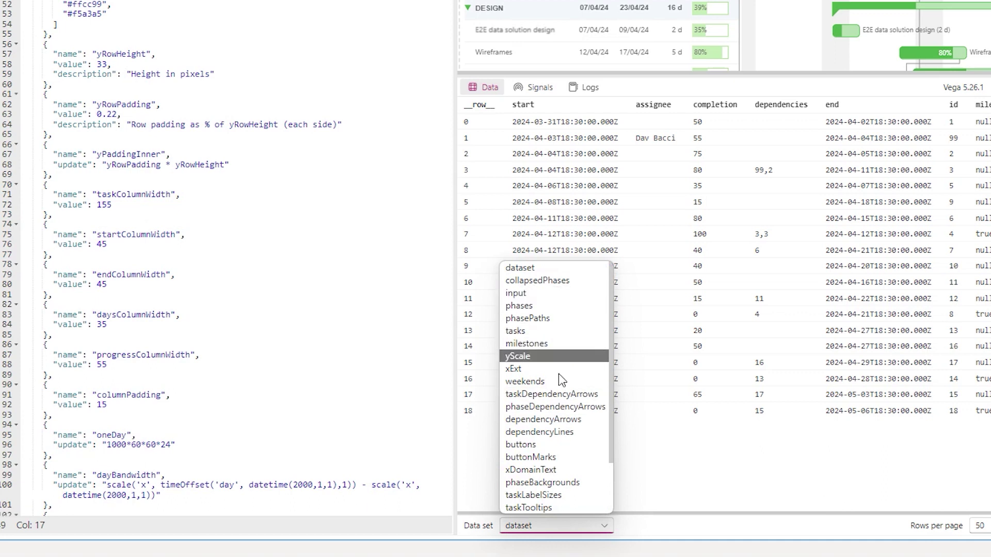
{"action": "left_click", "coordinate": [534, 309]}
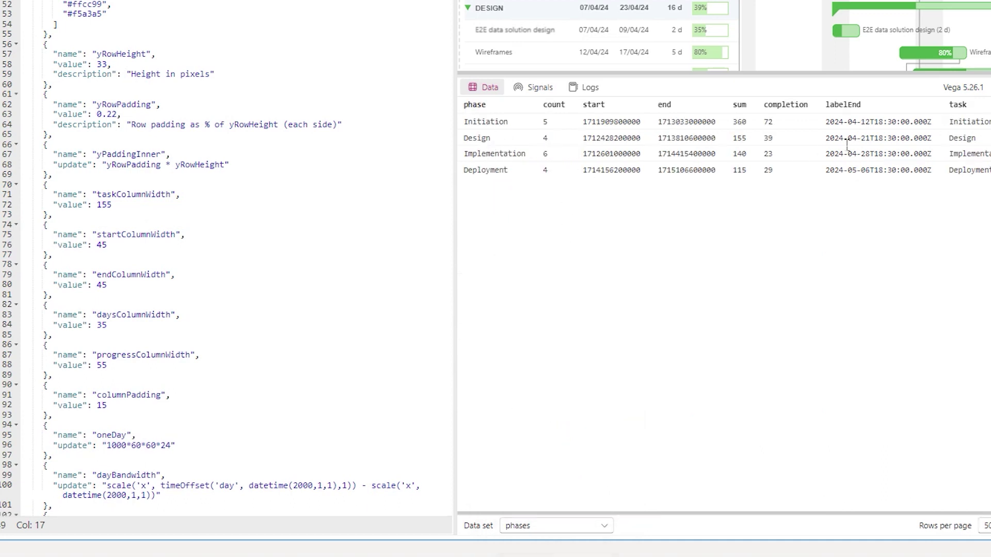
{"action": "left_click", "coordinate": [607, 527]}
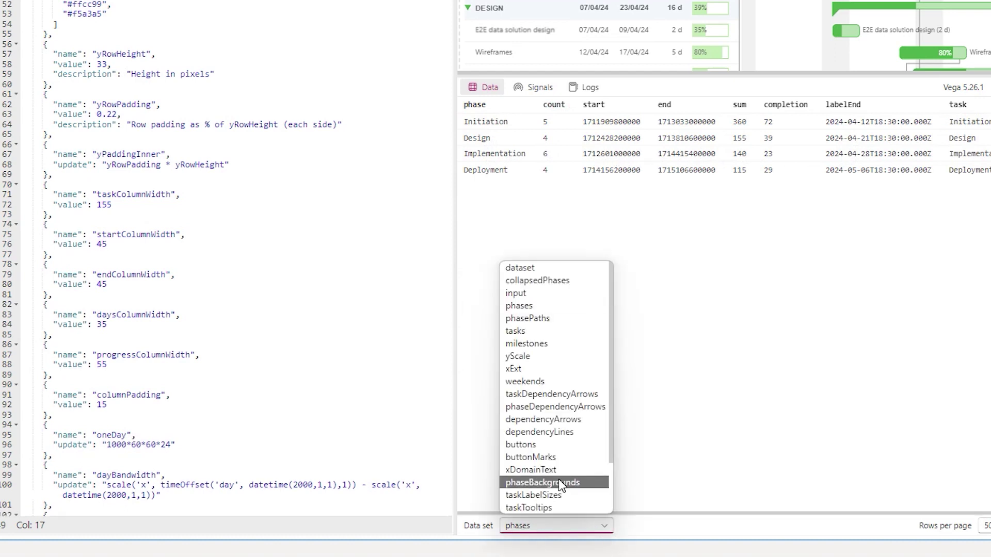
{"action": "left_click", "coordinate": [533, 344]}
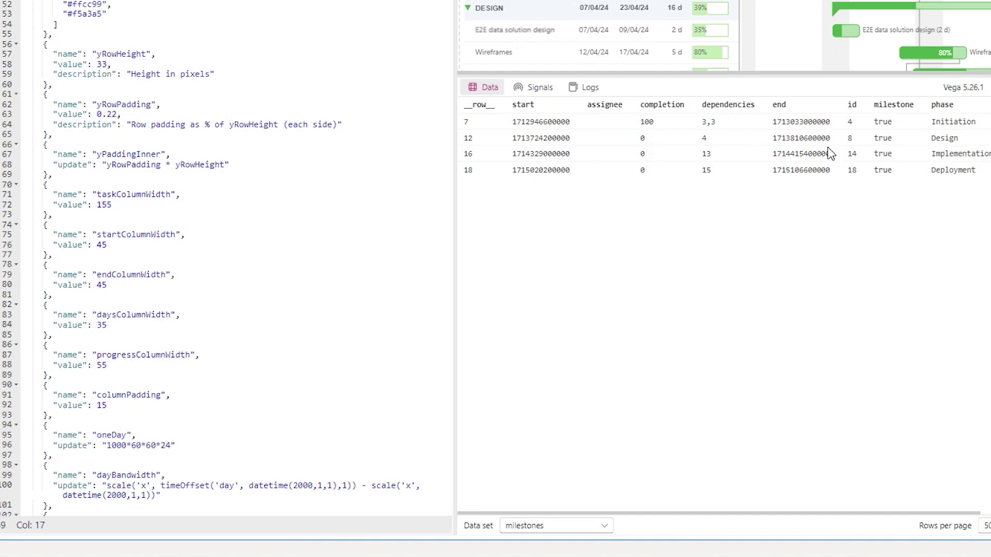
{"action": "left_click_drag", "start_coordinate": [797, 80], "coordinate": [795, 316]}
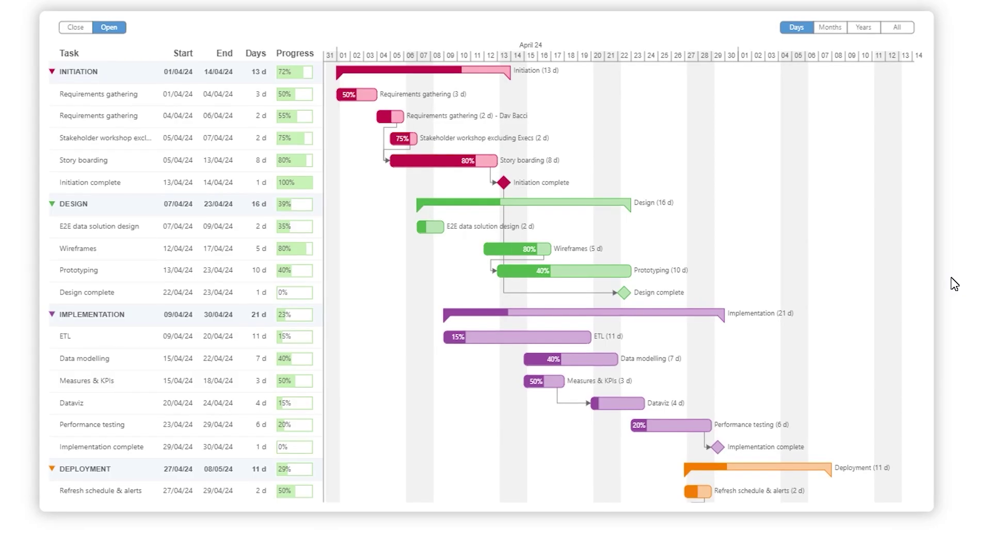